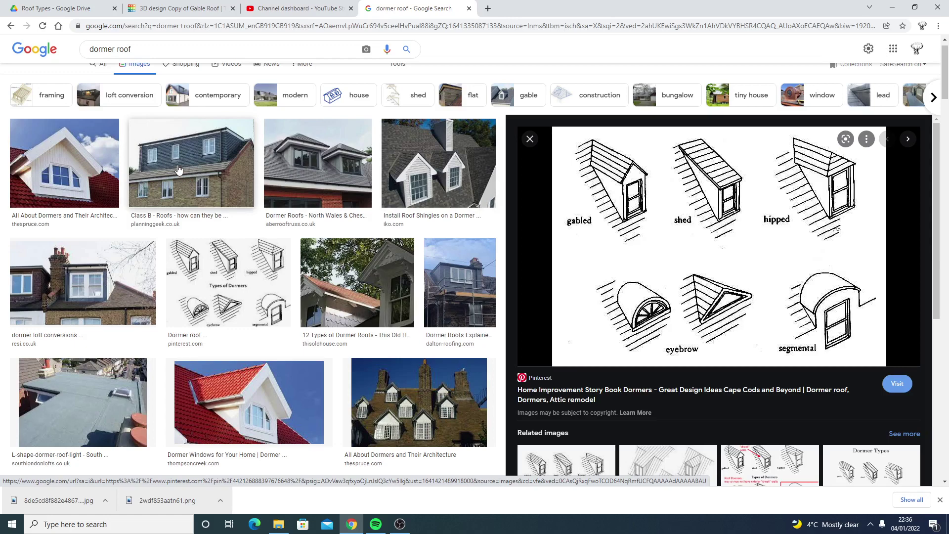
- Preview the planninggeek.co.uk flat-roofed dormer and the iko.com gable dormer with labelled connection points in the image results
click(178, 169)
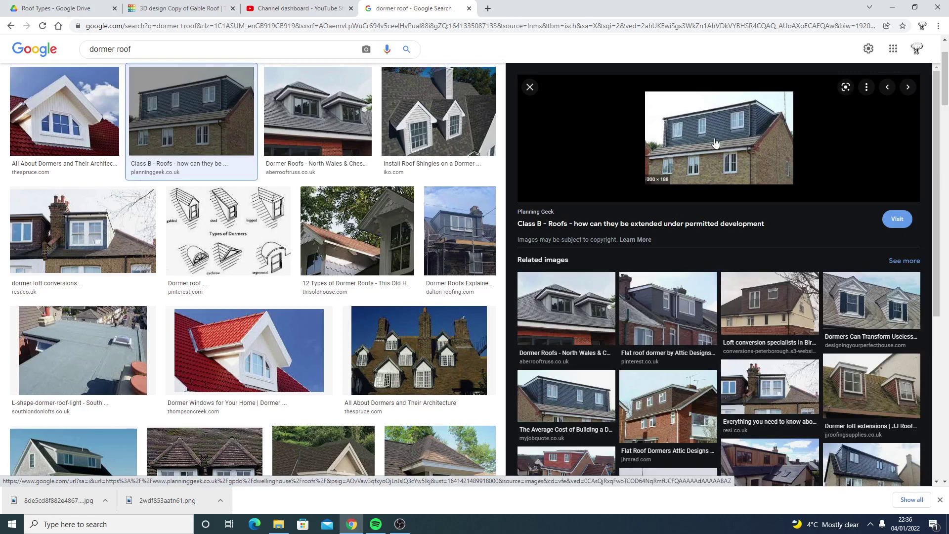
click(530, 88)
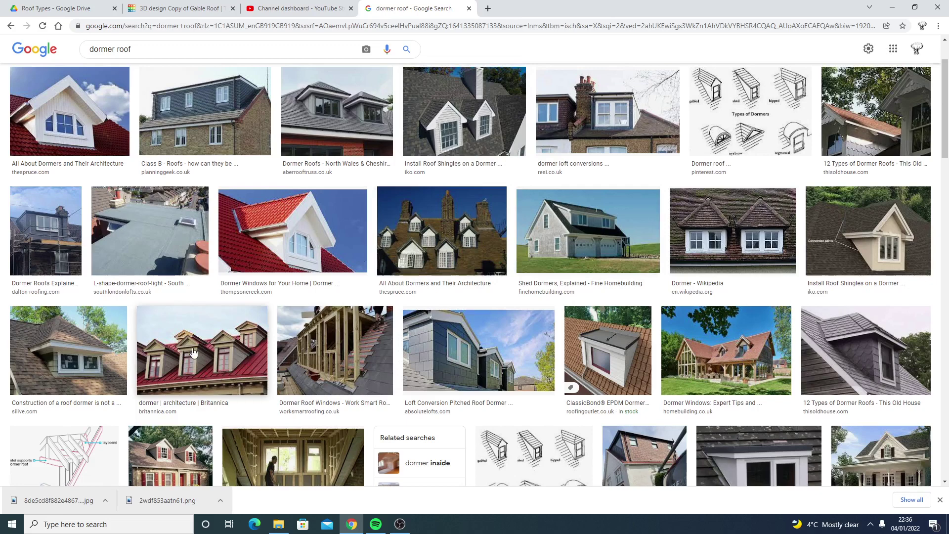
click(859, 245)
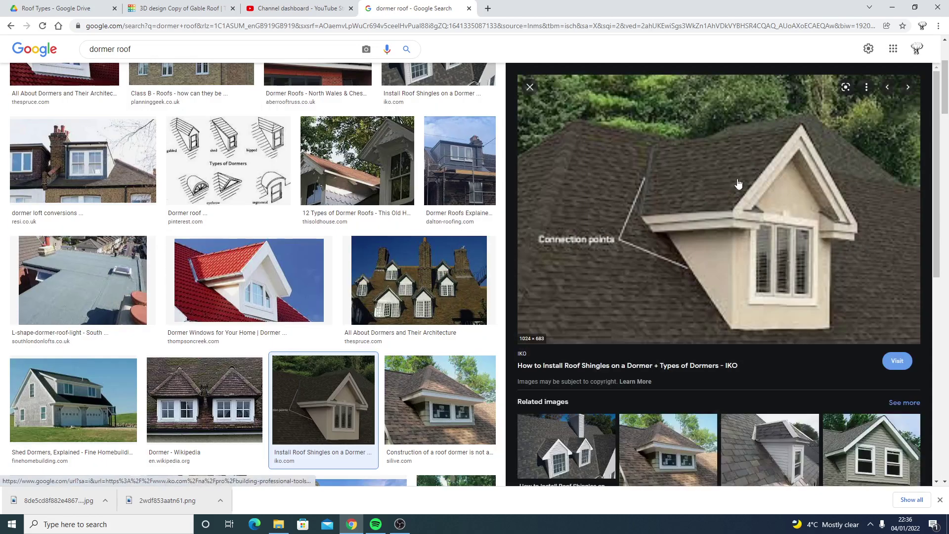
click(530, 88)
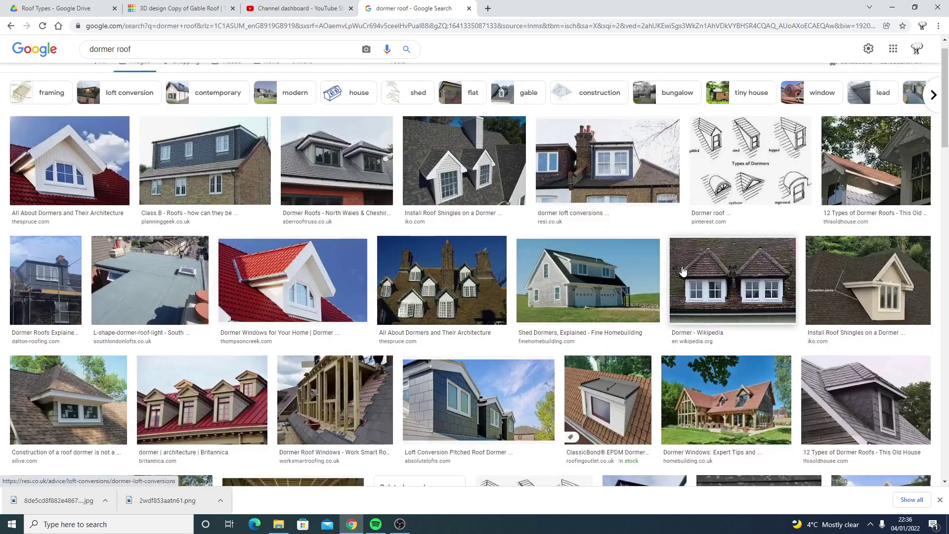
- Look through the remaining dormer roof image results for different dormer styles and construction diagrams
scroll(539, 260, down, 1)
scroll(462, 251, down, 4)
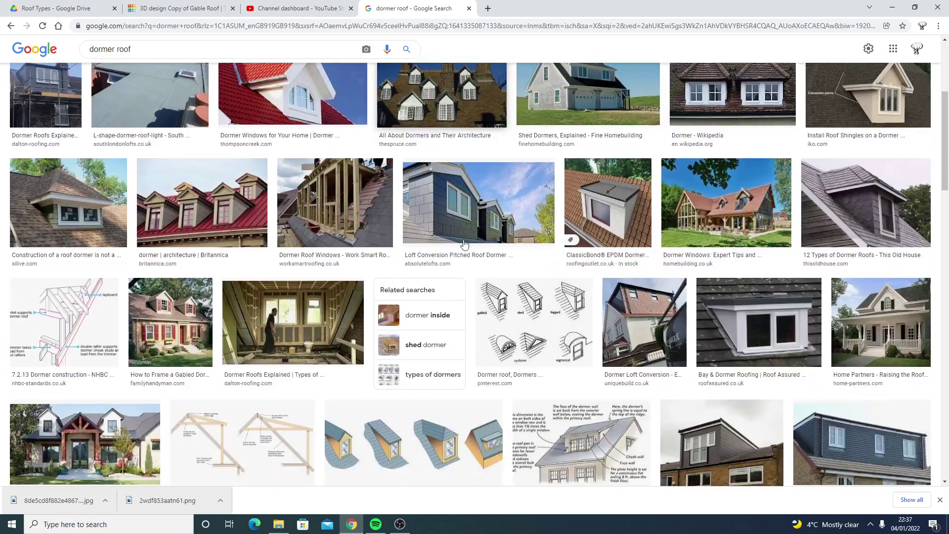
scroll(418, 248, down, 2)
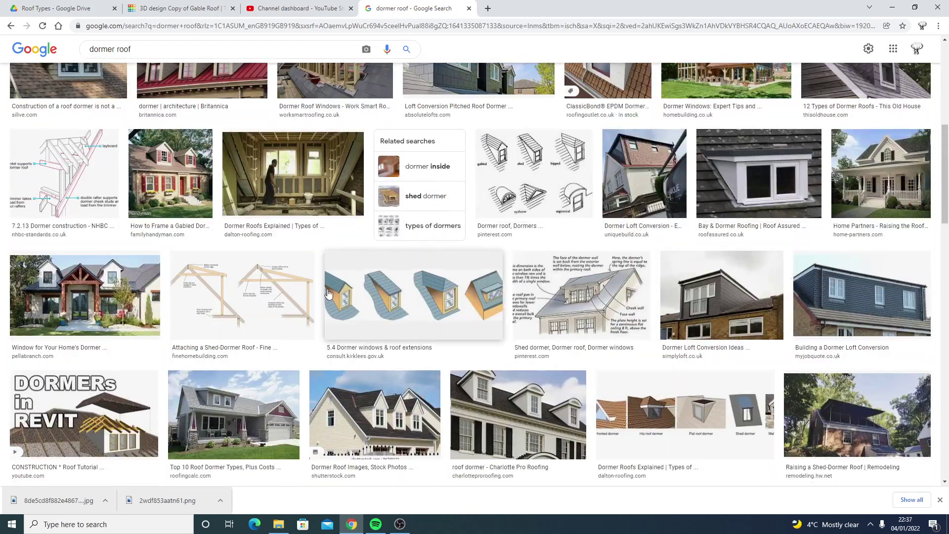
scroll(325, 342, down, 1)
scroll(326, 343, down, 1)
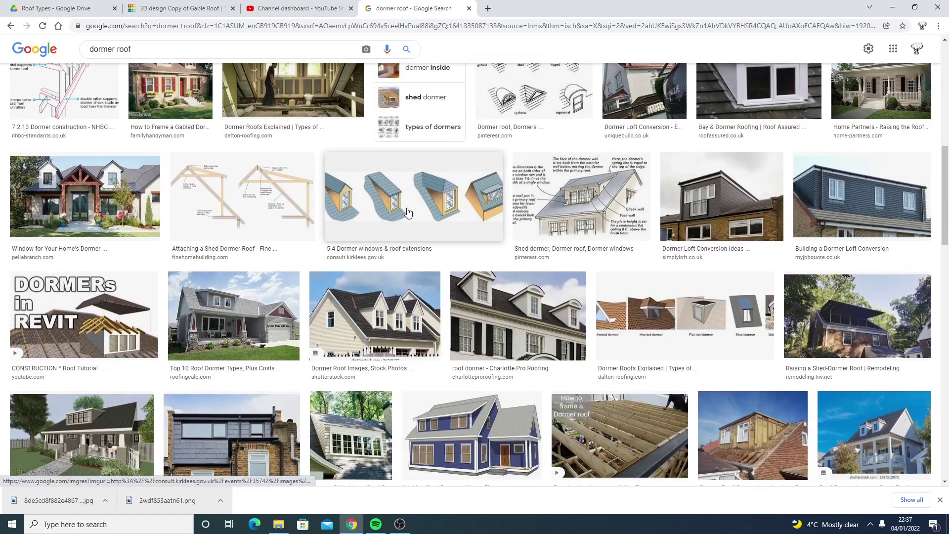
scroll(407, 213, down, 2)
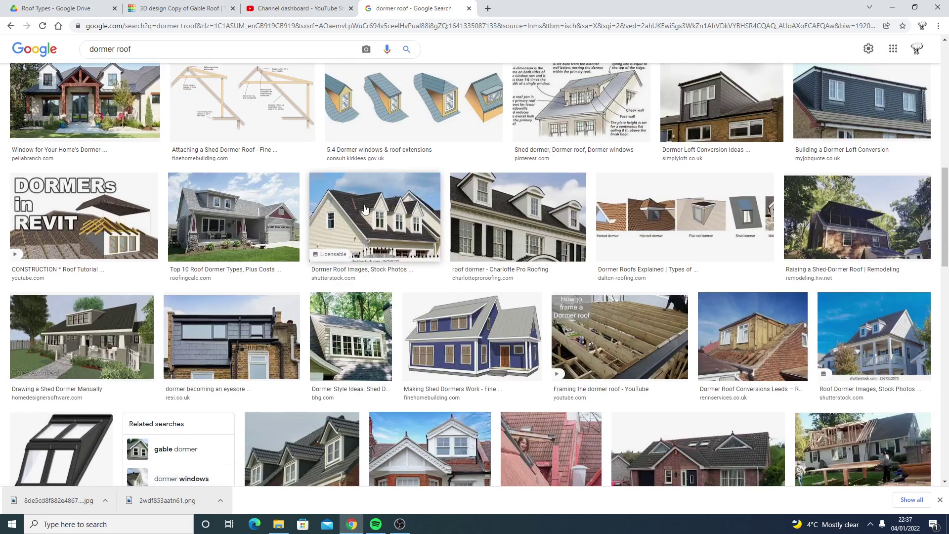
scroll(358, 233, down, 4)
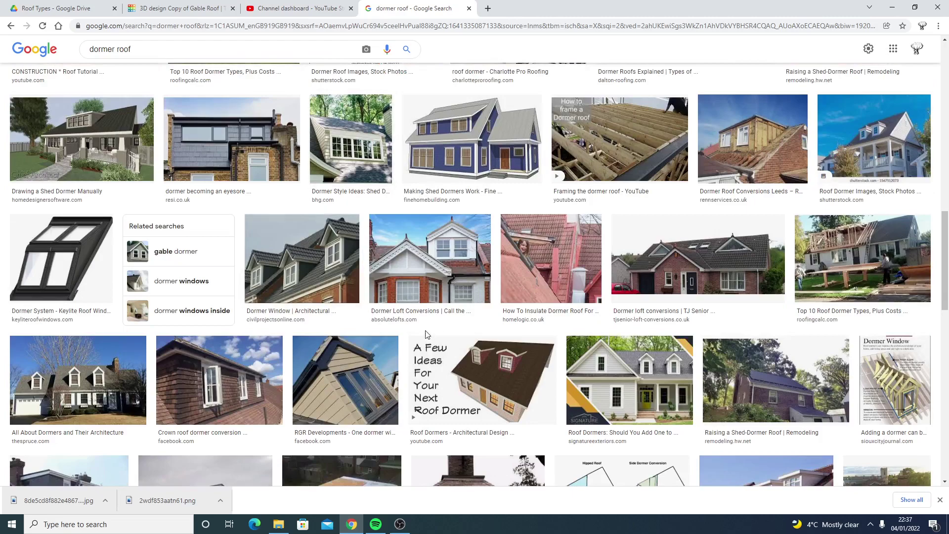
scroll(415, 311, up, 6)
scroll(387, 276, up, 6)
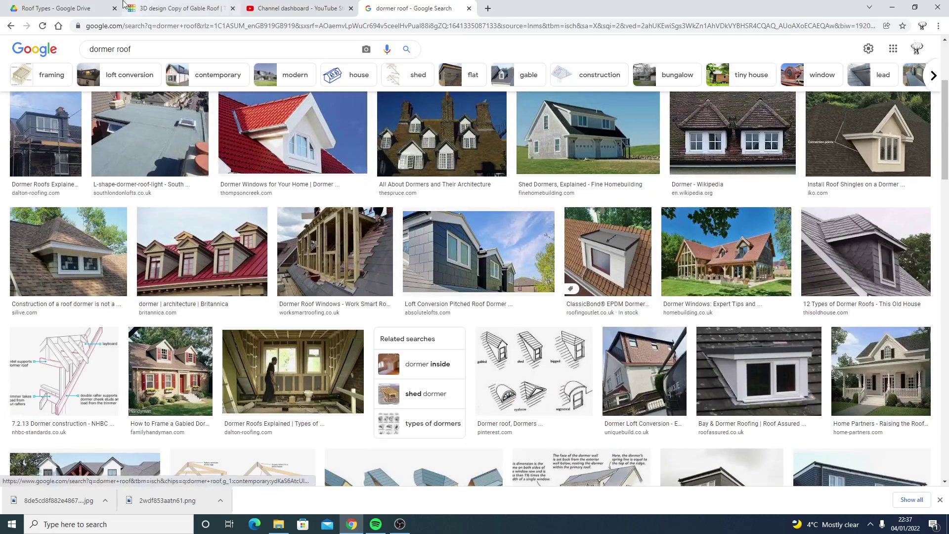
- Switch to the Tinkercad design and examine the plain grey gable house from the gable end and the side
click(150, 8)
right_drag(303, 251, 380, 234)
click(380, 235)
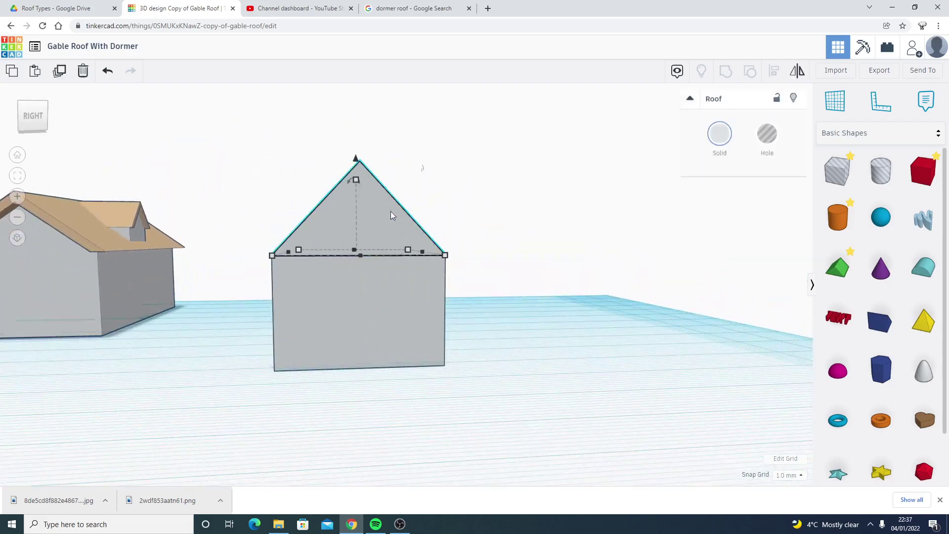
right_drag(500, 204, 216, 176)
- Examine the finished tan roof up close, including its overhang and the small gable dormer on its slope
click(208, 179)
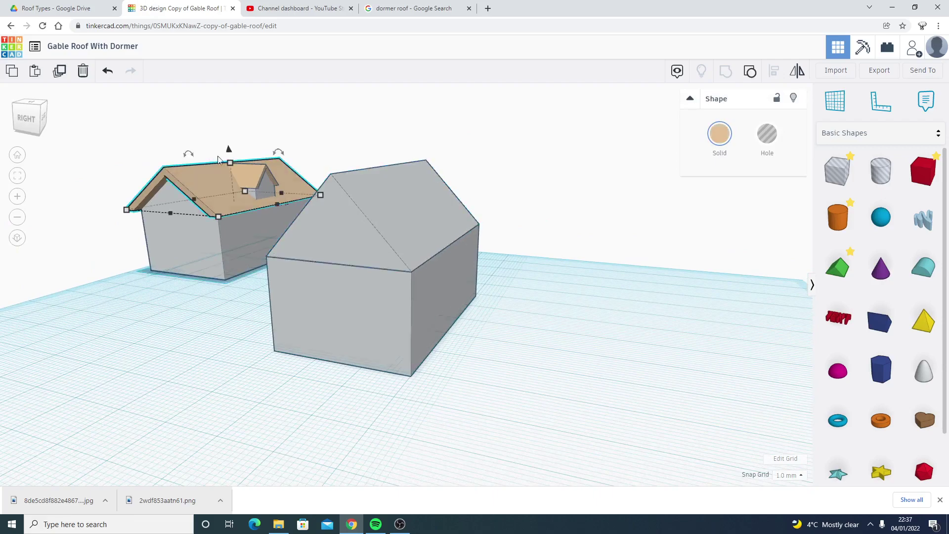
scroll(451, 277, up, 5)
scroll(317, 273, up, 2)
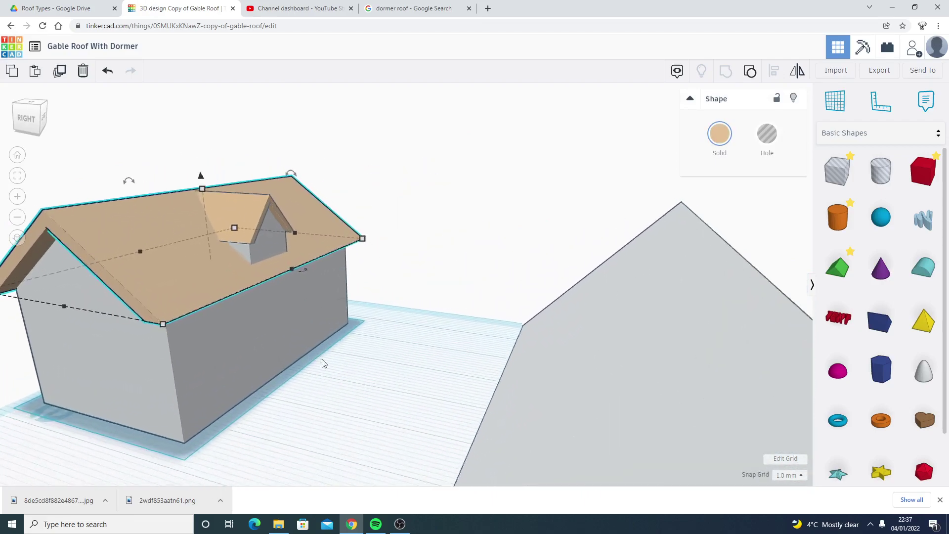
middle_drag(324, 365, 623, 348)
right_drag(117, 311, 98, 307)
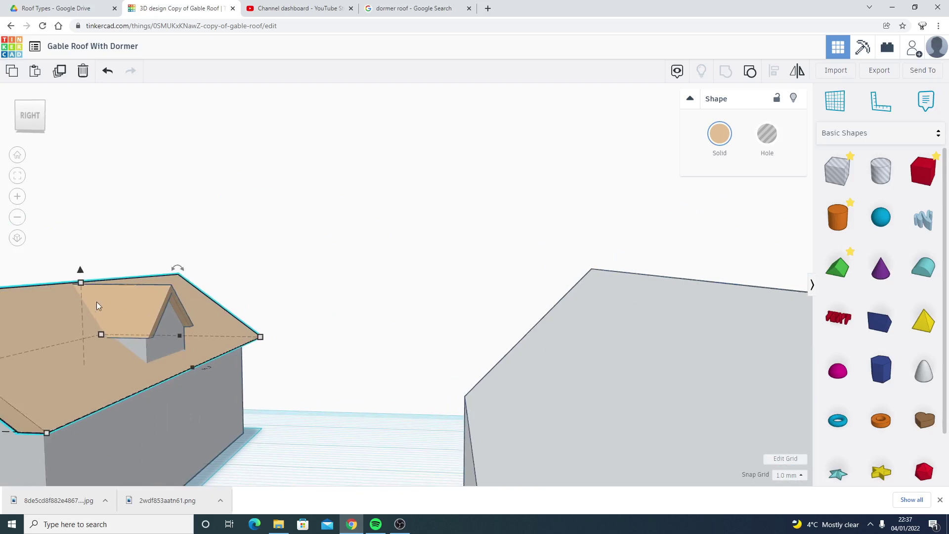
middle_drag(98, 307, 513, 194)
scroll(111, 315, down, 1)
right_drag(112, 314, 543, 248)
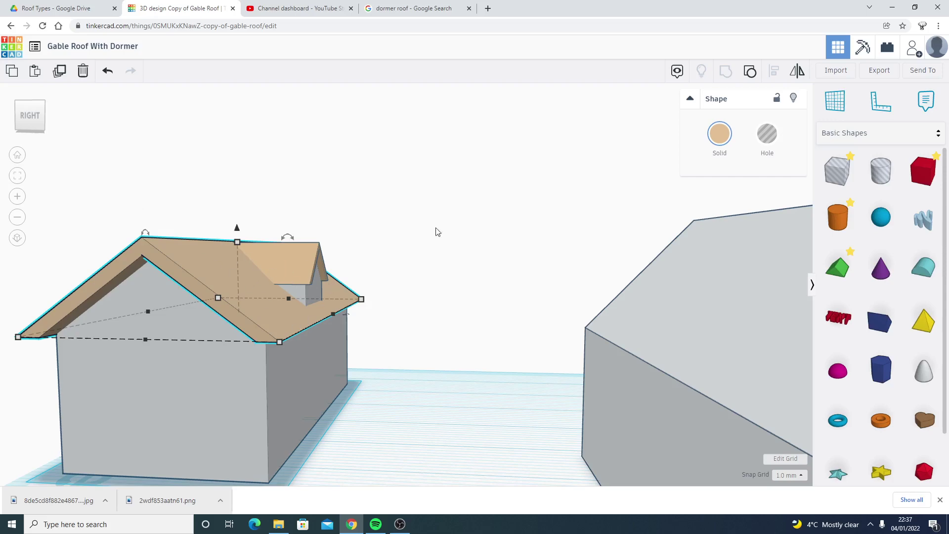
right_drag(493, 218, 427, 265)
- Return to the dormer roof image results and preview the thisoldhouse.com slate dormer and the iko.com twin gable dormers
click(406, 8)
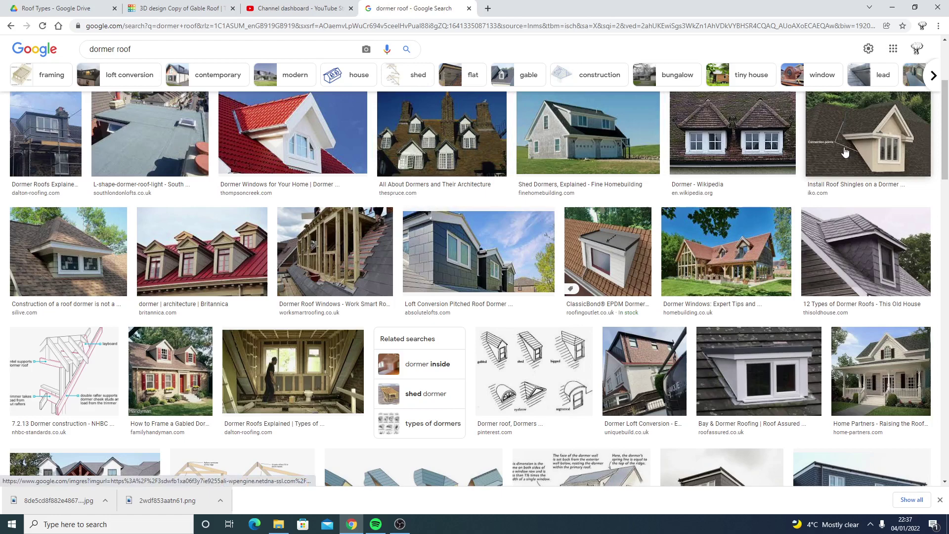
click(821, 254)
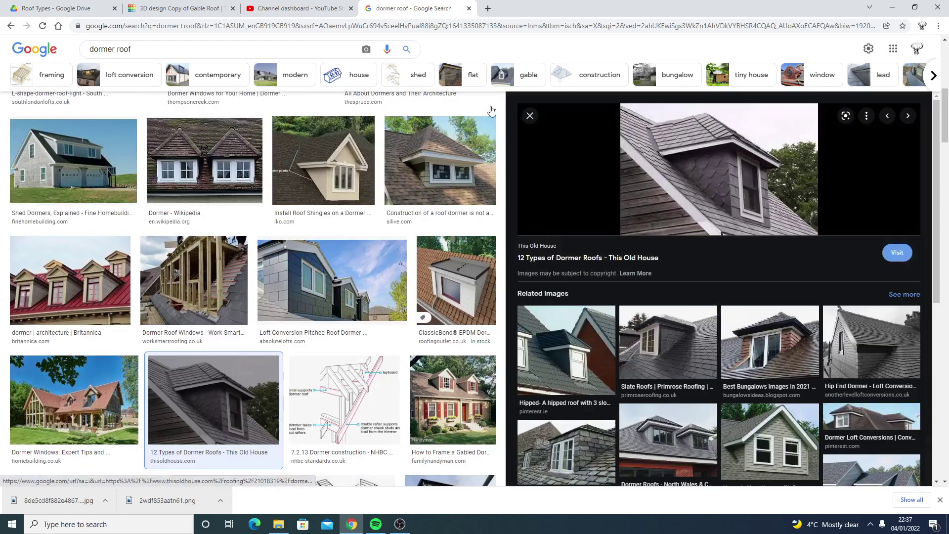
click(530, 116)
scroll(220, 308, up, 1)
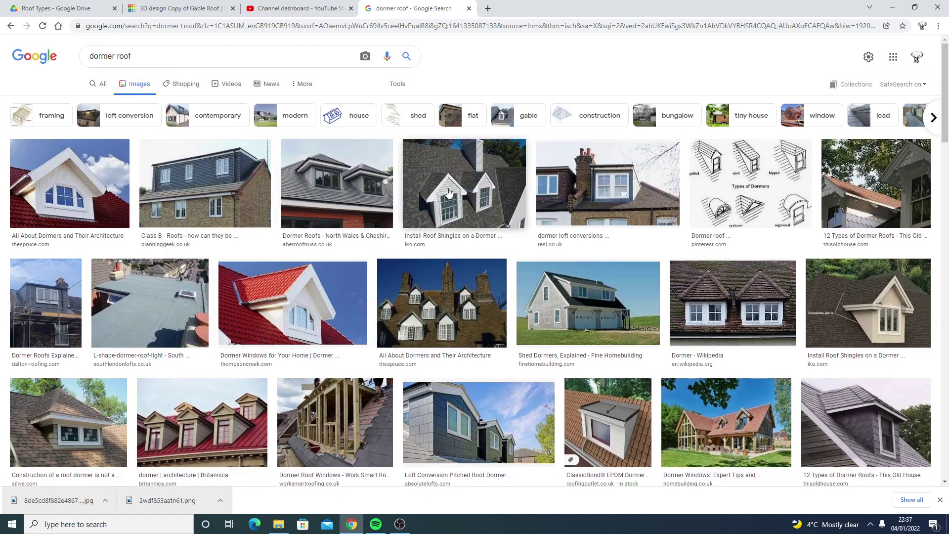
click(450, 193)
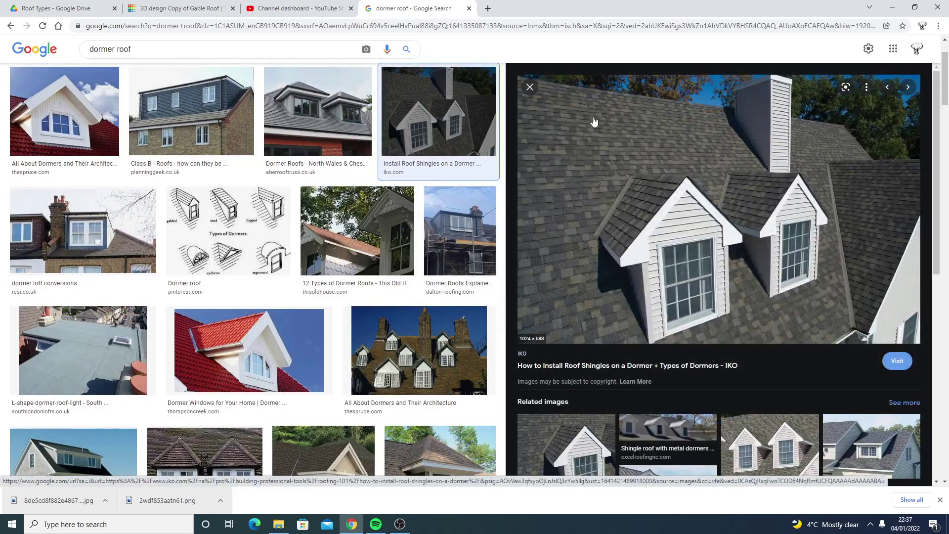
click(530, 87)
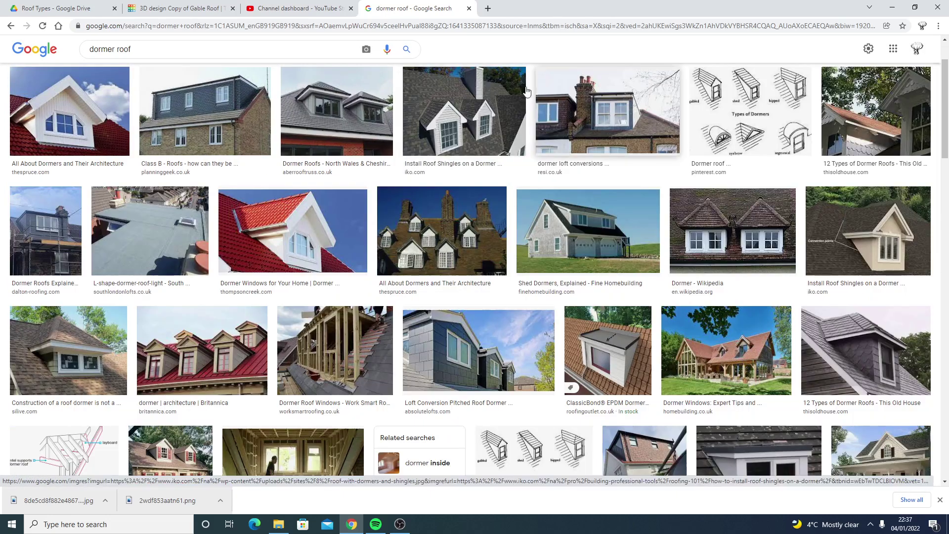
- Switch back to the Tinkercad design and turn the plain grey house's roof into a hole
click(178, 8)
click(452, 347)
right_drag(453, 348, 583, 376)
click(461, 406)
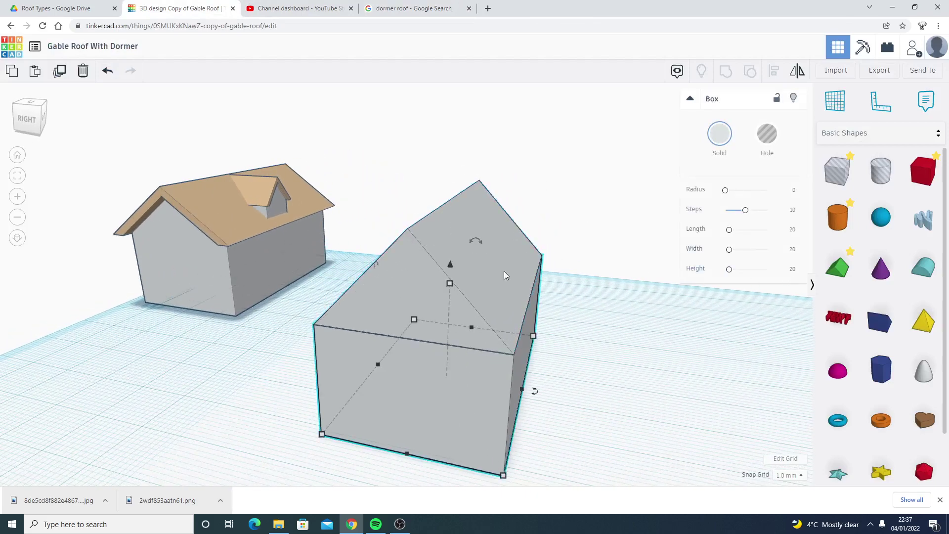
click(487, 267)
right_drag(487, 267, 452, 310)
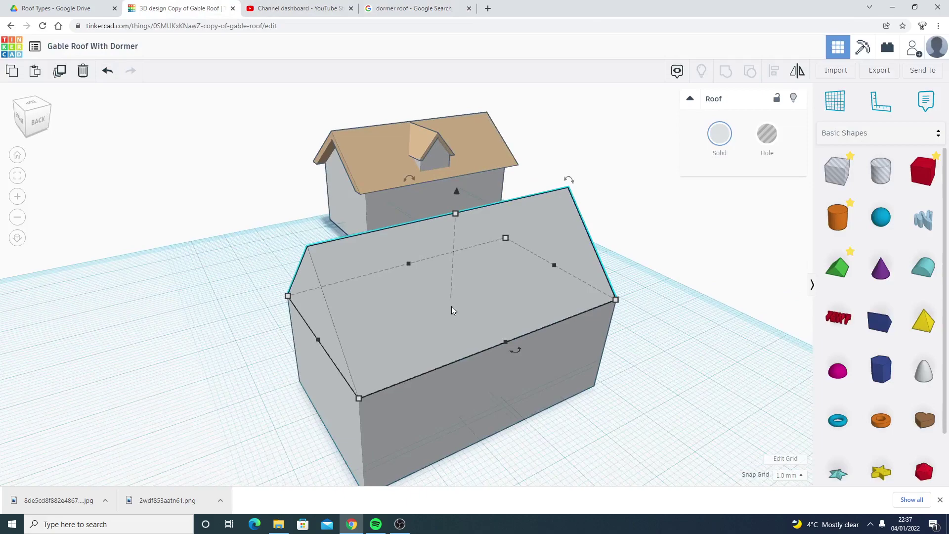
right_drag(405, 281, 270, 190)
right_drag(496, 266, 568, 272)
click(767, 133)
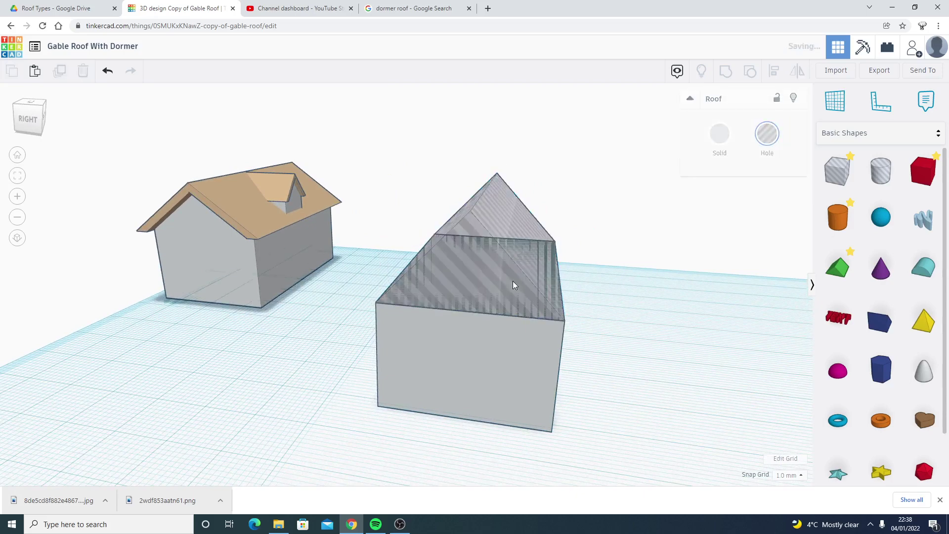
- Set the snap grid to 5.0 mm, duplicate the hole roof and move the copy sideways off the house
click(792, 474)
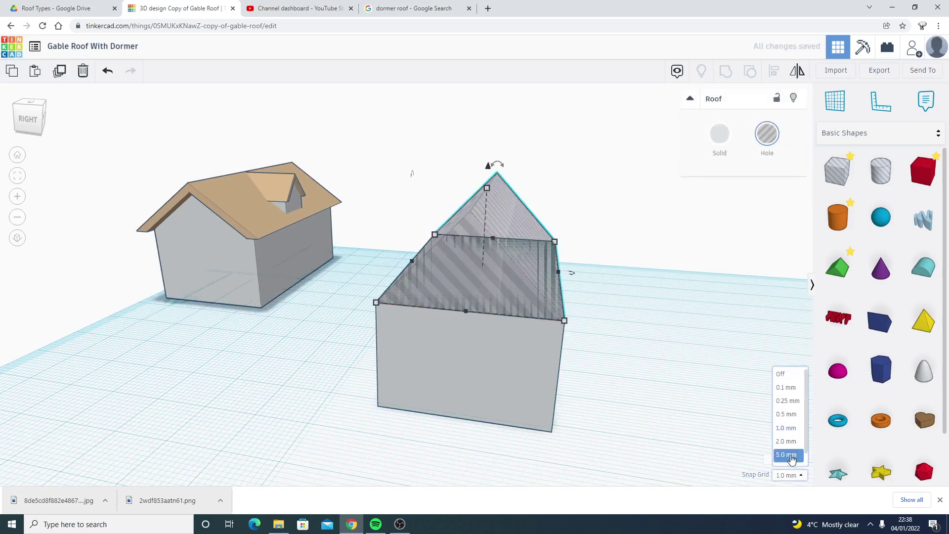
click(790, 452)
key(ctrl+d)
key(Right)
key(Right)
key(Right)
key(Right)
key(Right)
key(Right)
key(Right)
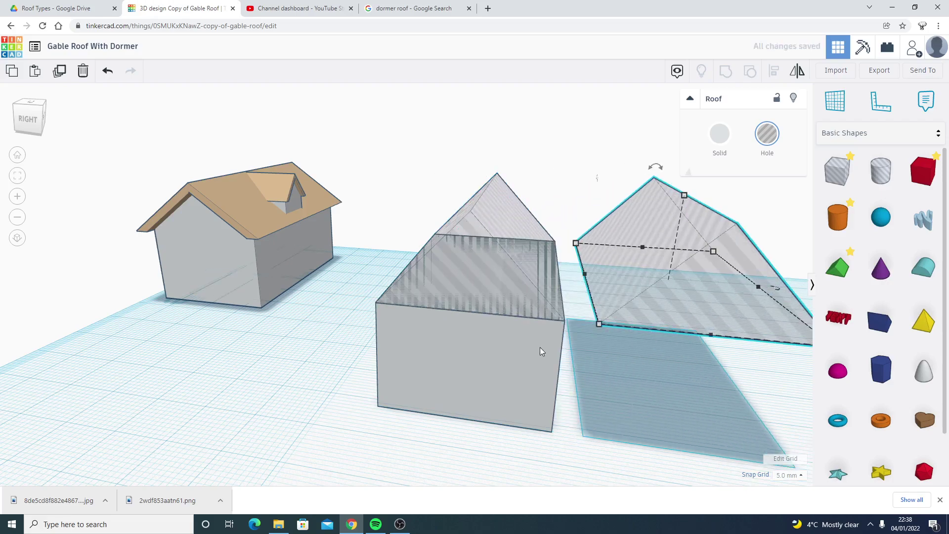
- Change the original roof on the grey house back to solid
right_drag(542, 351, 450, 363)
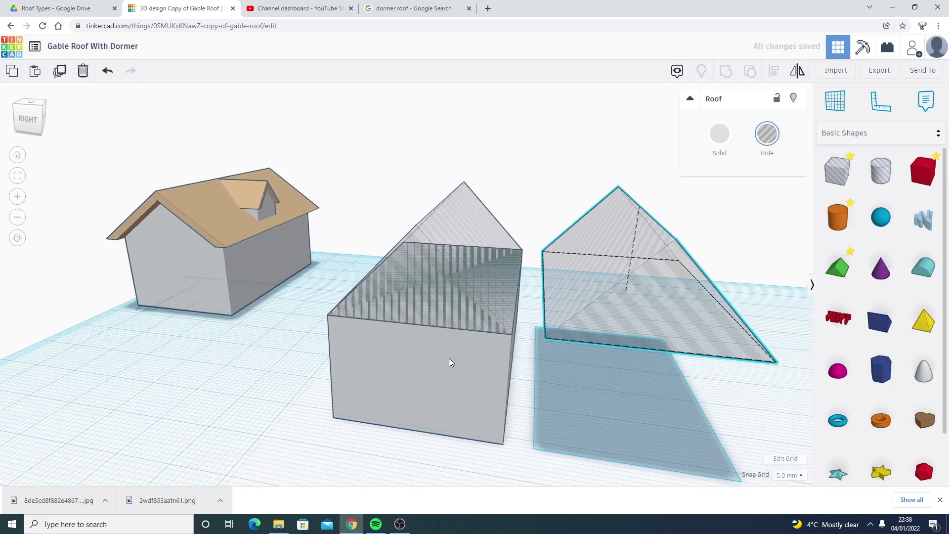
click(429, 299)
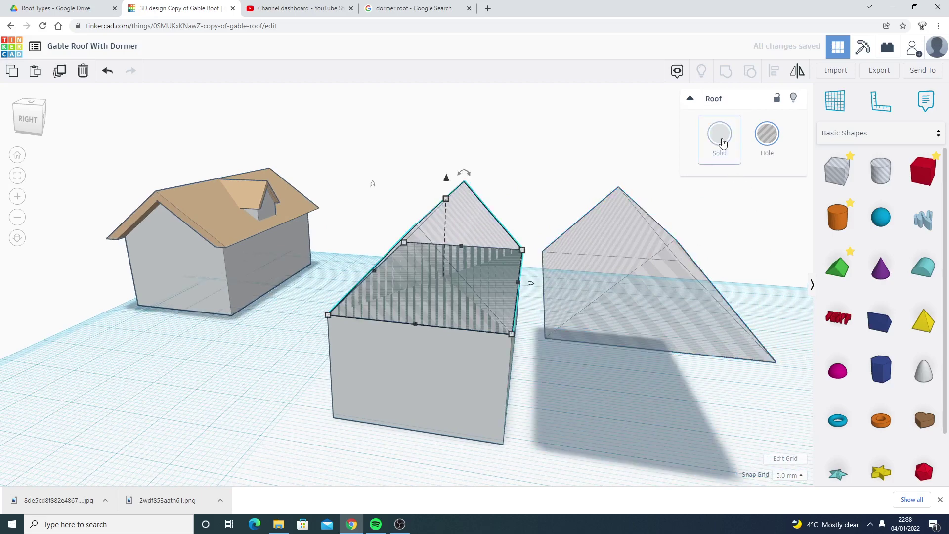
click(721, 139)
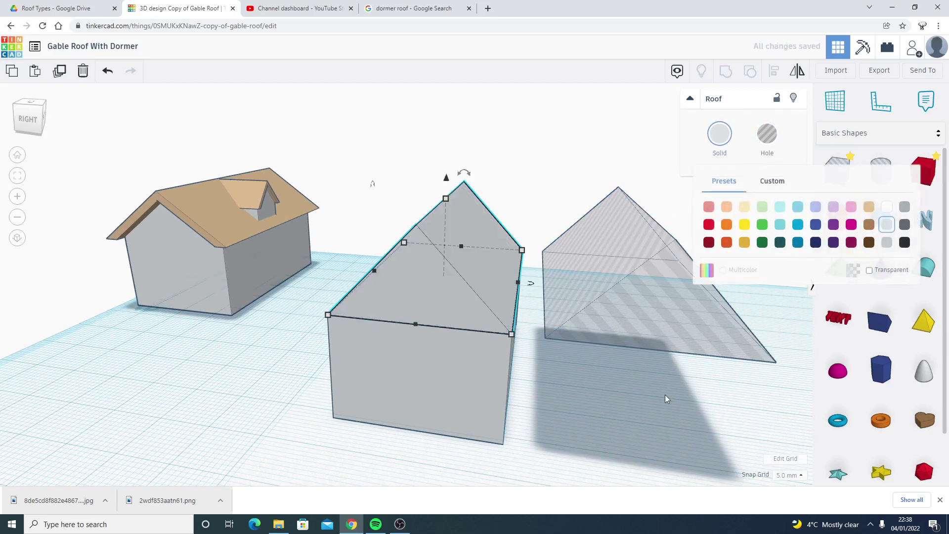
click(691, 373)
- Move the hole roof copy three more grid steps away from the grey house
right_drag(691, 373, 496, 325)
click(512, 329)
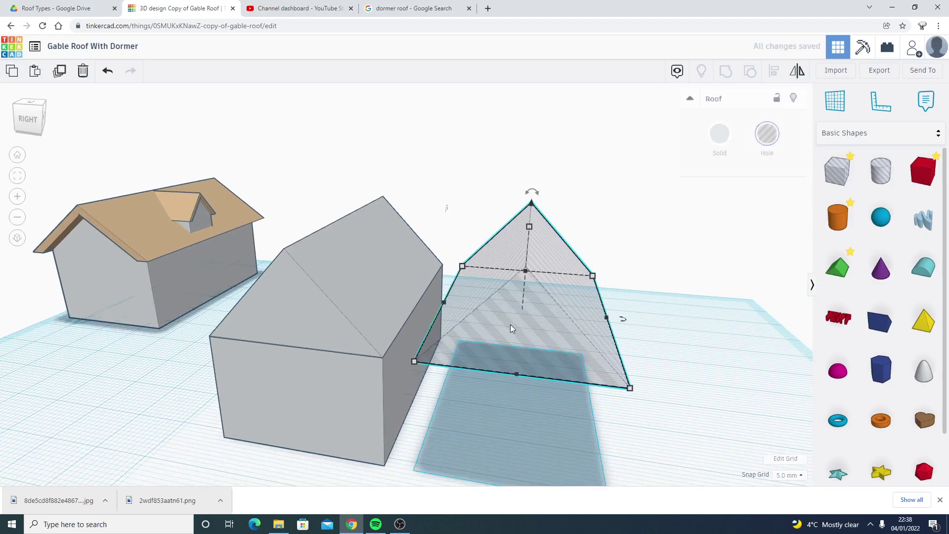
key(Right)
key(Right)
key(Right)
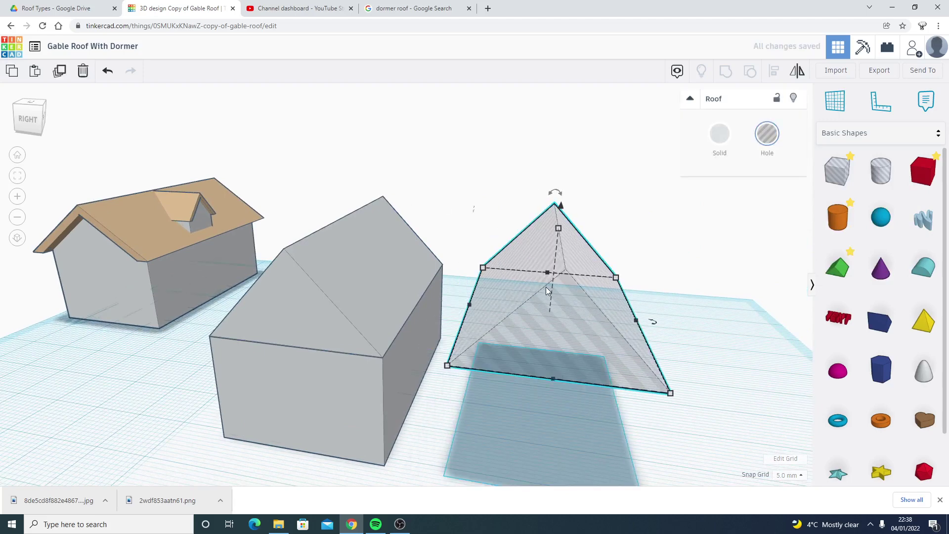
- Set the snap grid to 1.0 mm, duplicate the hole roof and enlarge the new copy proportionally to 36 mm wide around the other
right_drag(737, 282, 631, 262)
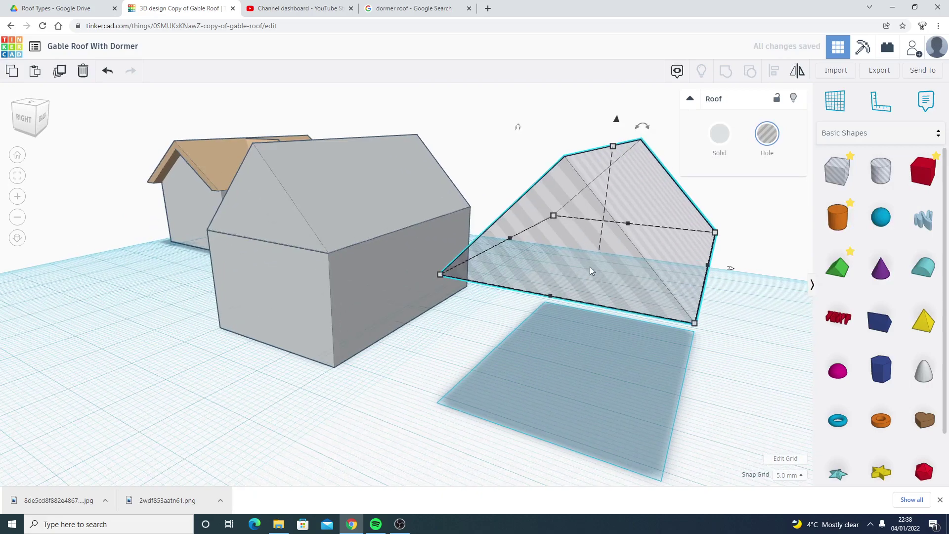
right_drag(681, 351, 678, 366)
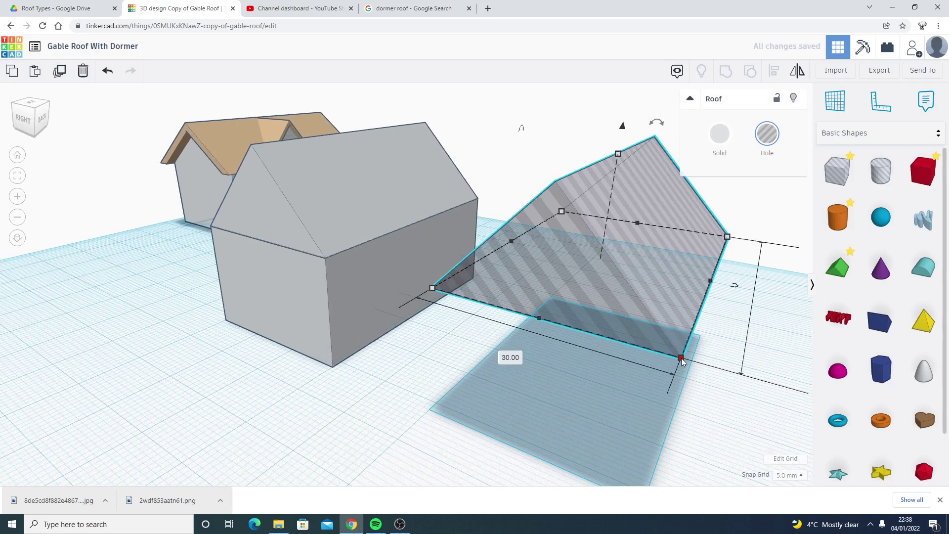
click(797, 477)
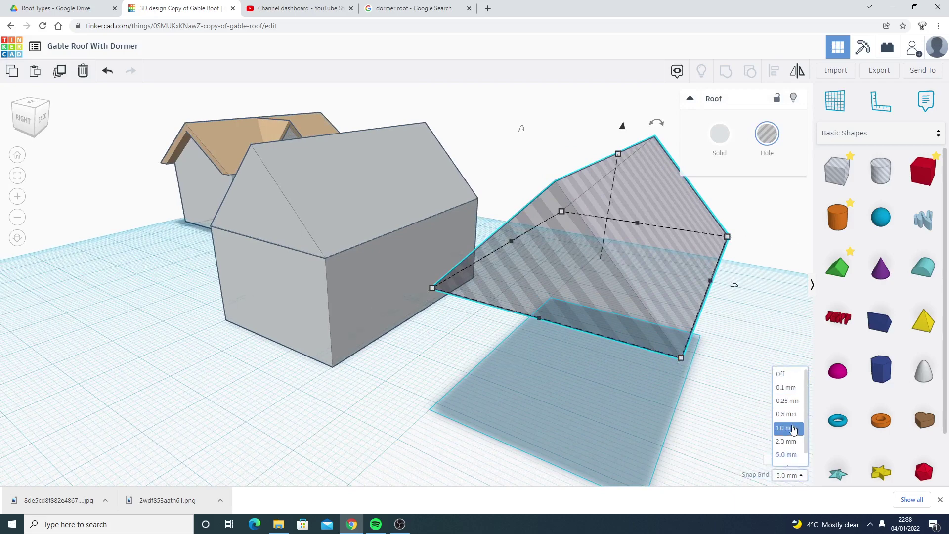
click(786, 423)
drag(681, 359, 692, 372)
right_drag(692, 375, 603, 443)
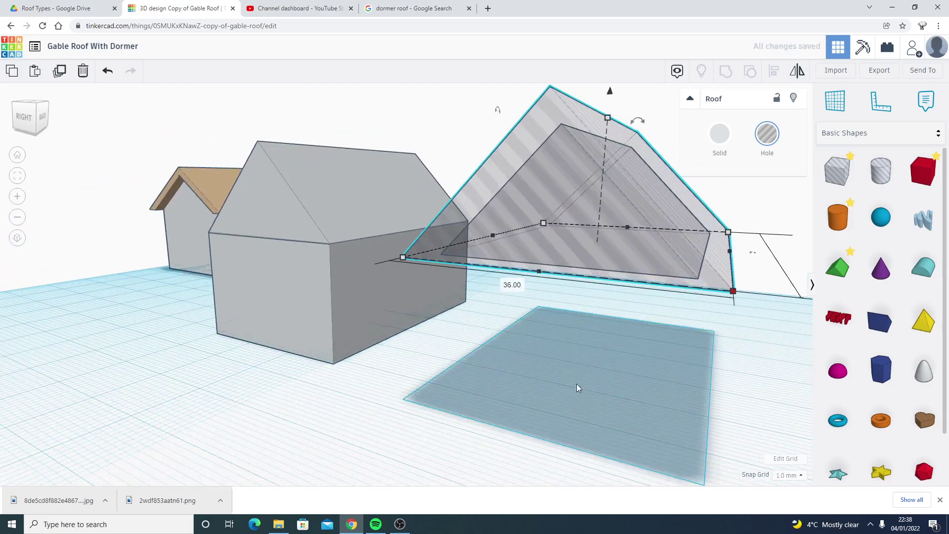
right_drag(577, 388, 402, 409)
scroll(388, 405, down, 3)
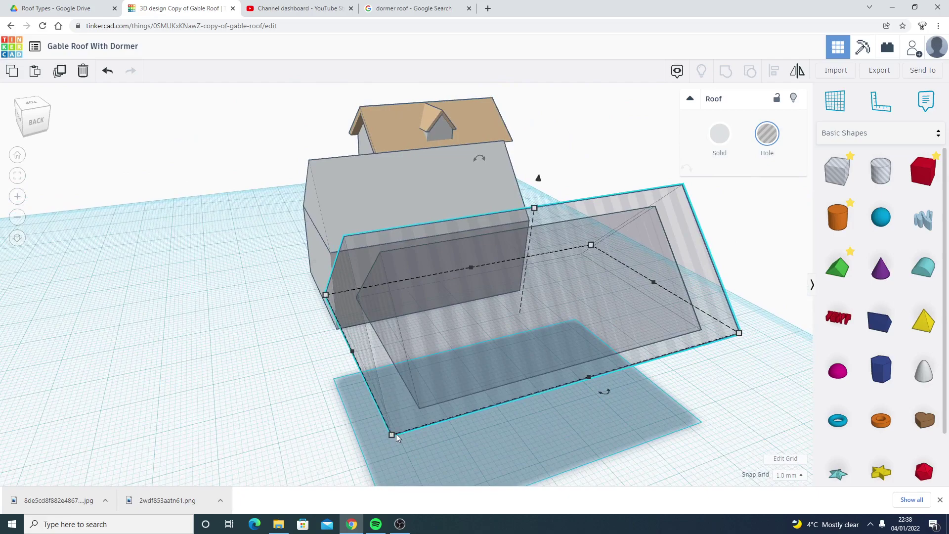
- Scale the outer hole roof to 34.8 mm wide and shorten its length to 54 mm
drag(398, 429, 405, 424)
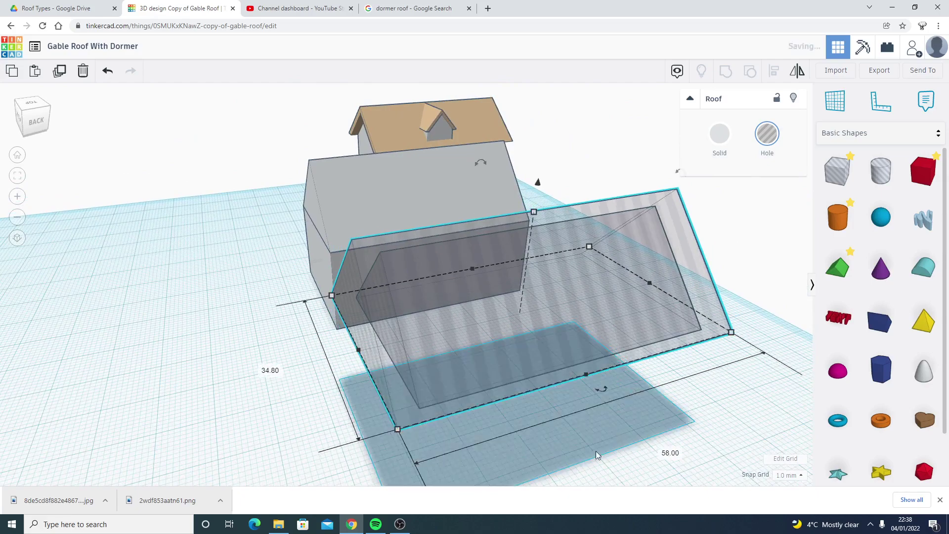
right_drag(410, 430, 610, 364)
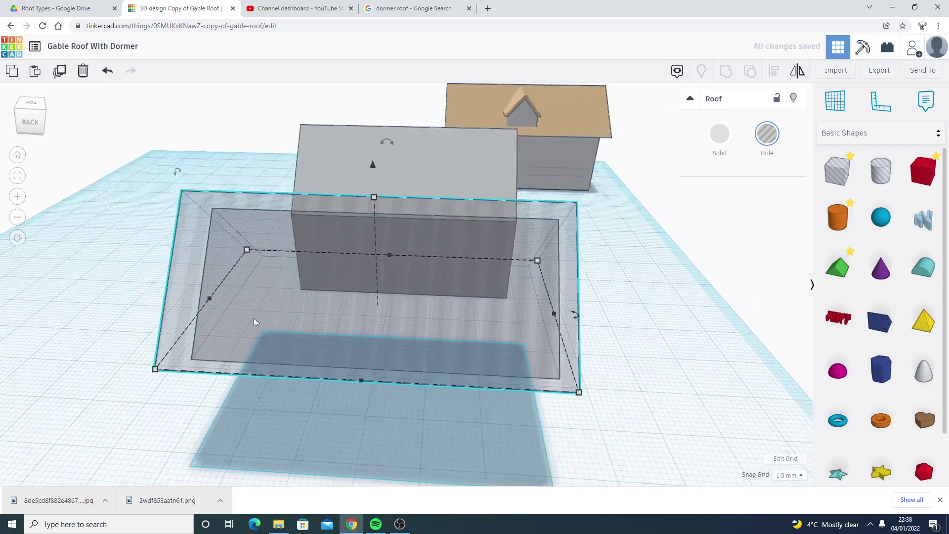
right_drag(273, 351, 309, 350)
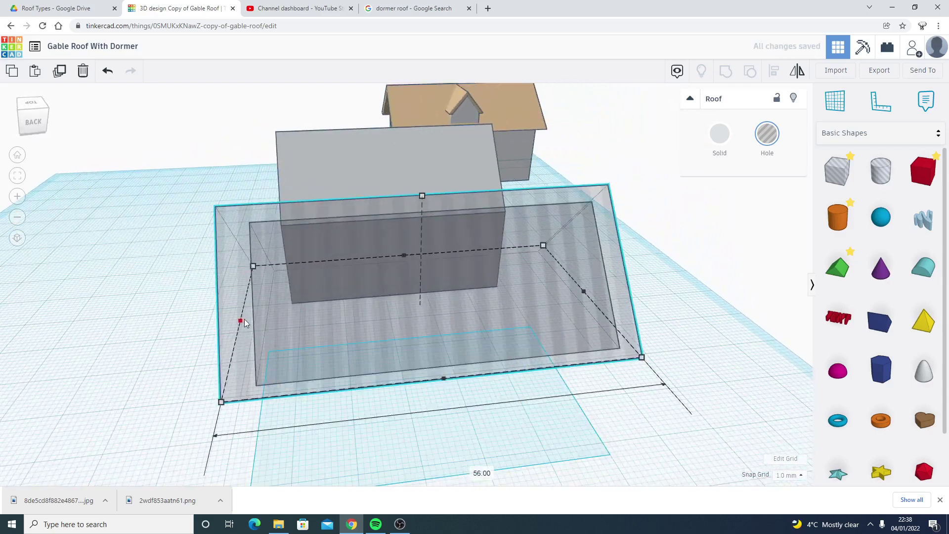
right_drag(254, 322, 496, 318)
- Change the outer, larger roof from a hole to a solid, leaving the inner roof as a hole
right_drag(563, 239, 627, 282)
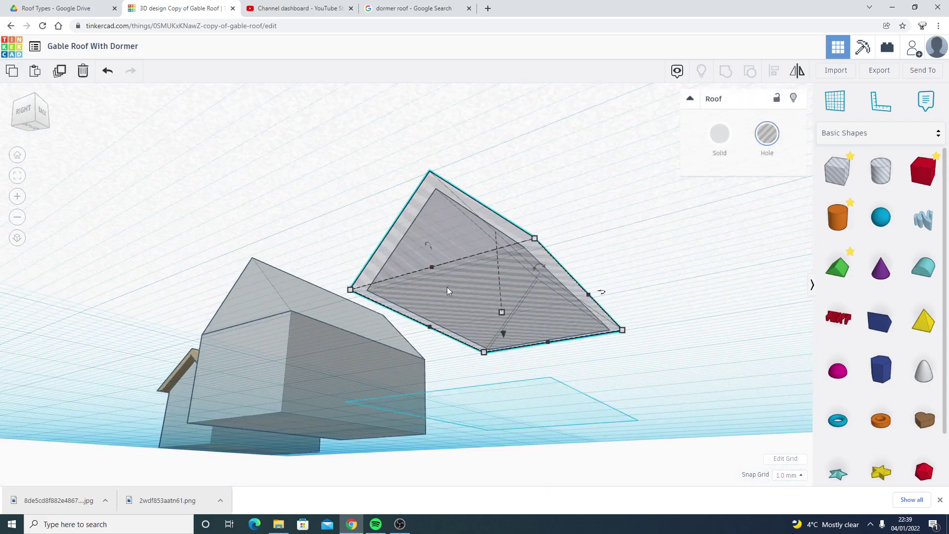
right_drag(447, 291, 415, 203)
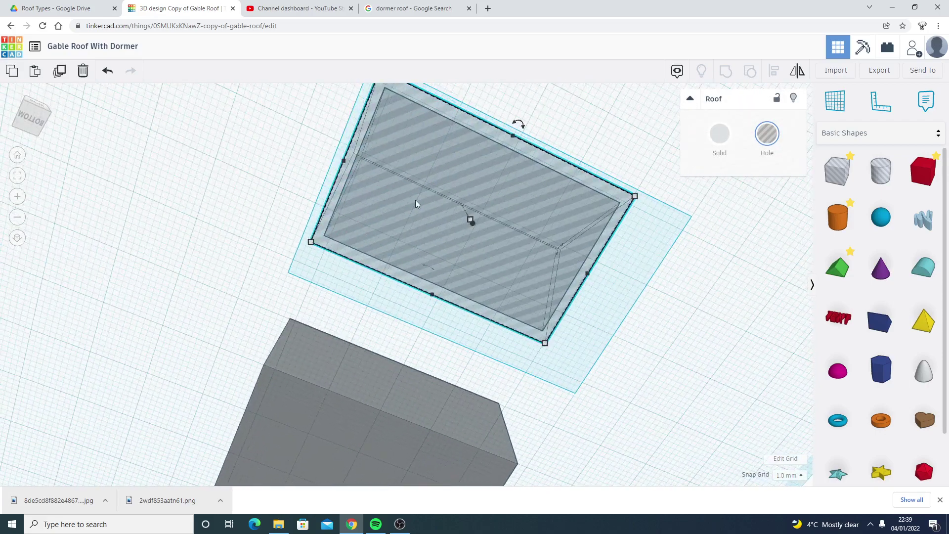
click(416, 171)
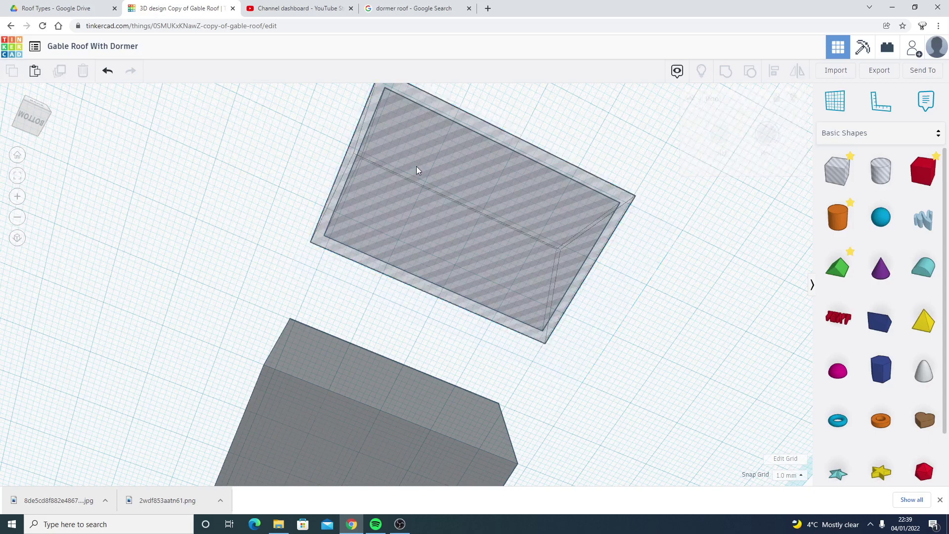
click(417, 171)
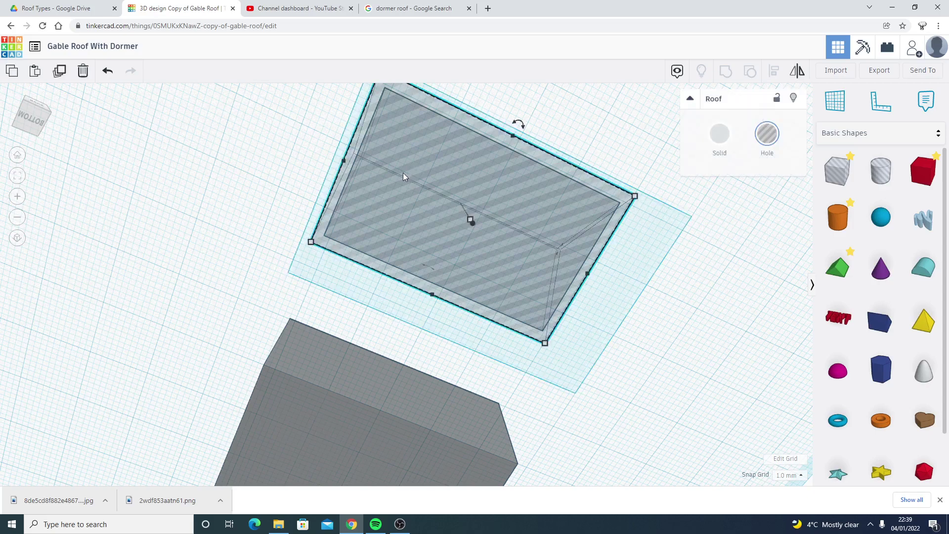
right_drag(459, 215, 478, 248)
click(523, 150)
click(476, 162)
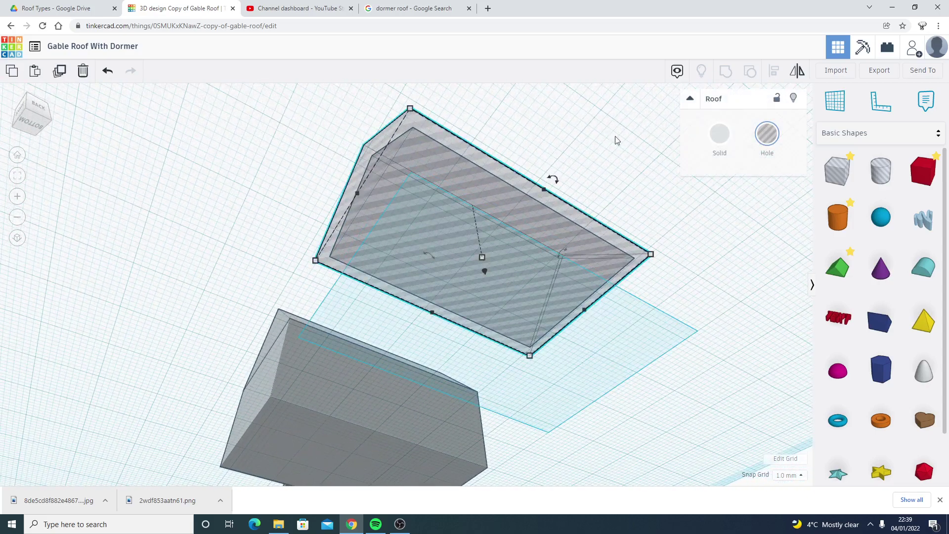
click(720, 138)
click(563, 148)
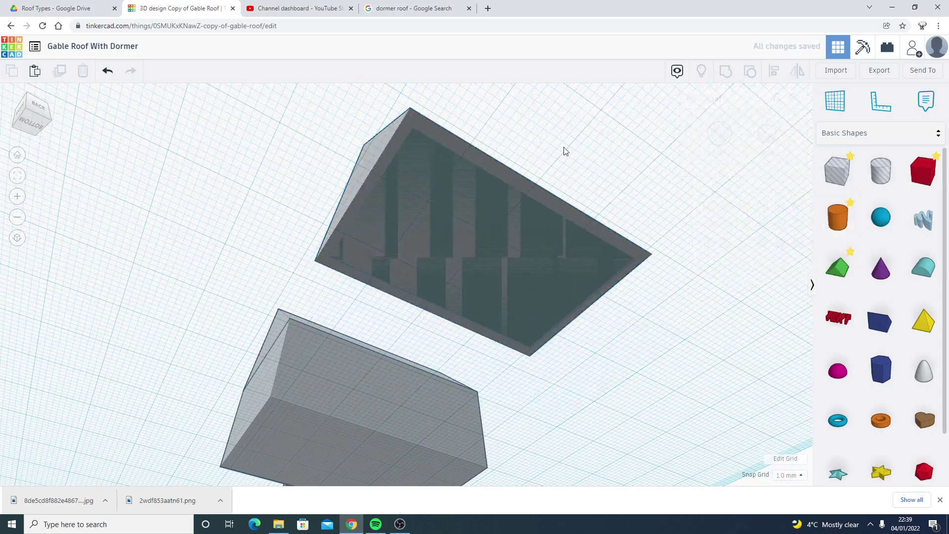
- Lengthen the inner hole roof through the solid roof's gable ends and group the two shapes into a hollow roof
right_drag(564, 148, 503, 233)
click(502, 233)
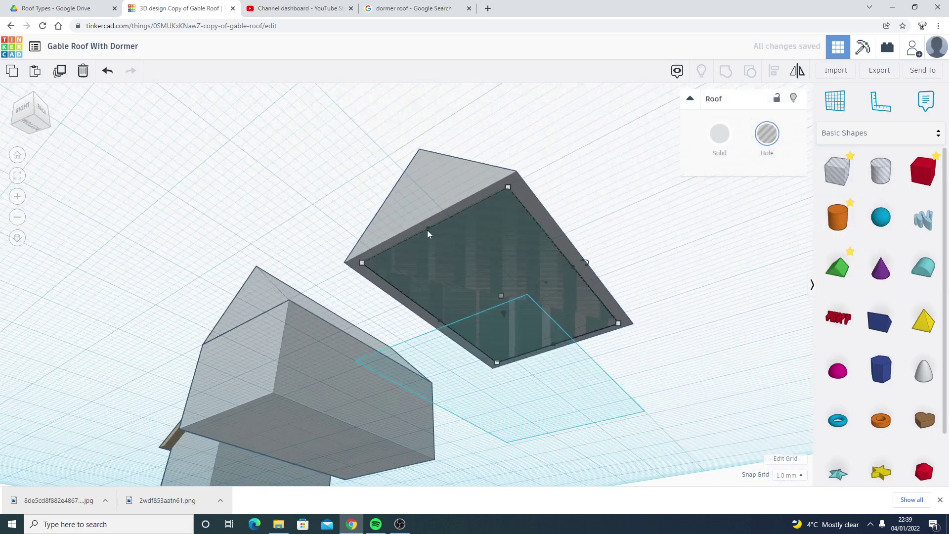
drag(426, 228, 420, 221)
right_drag(419, 221, 610, 295)
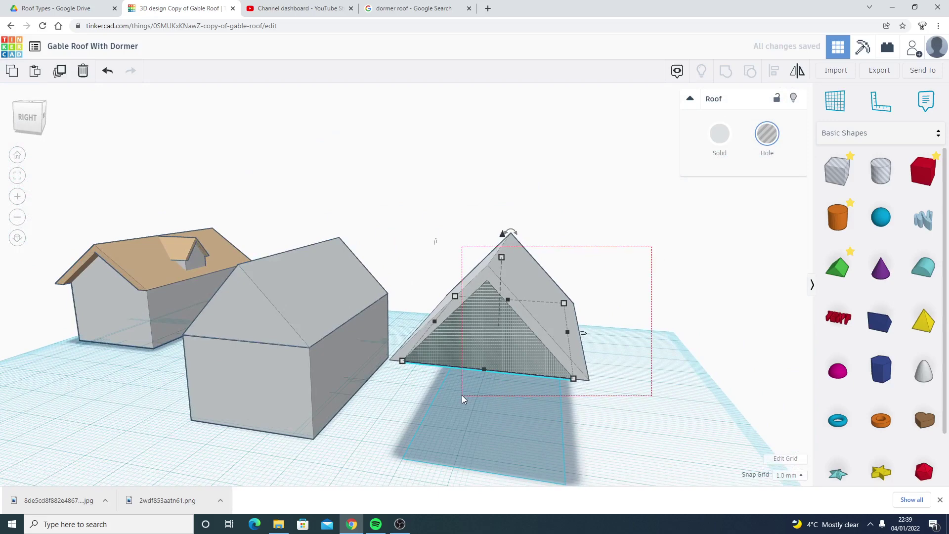
drag(464, 398, 464, 398)
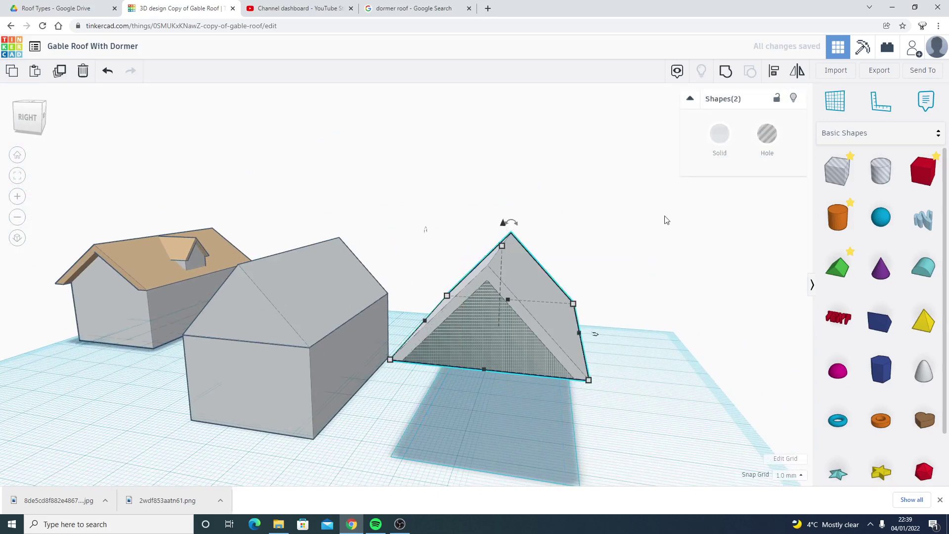
click(725, 73)
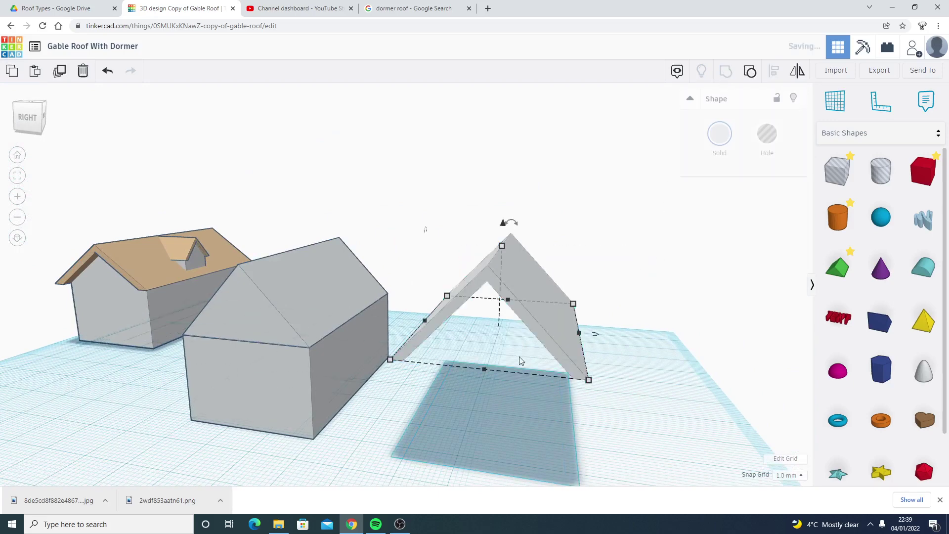
- Colour the hollow roof with the light brown preset
click(579, 265)
right_drag(578, 265, 489, 323)
click(489, 323)
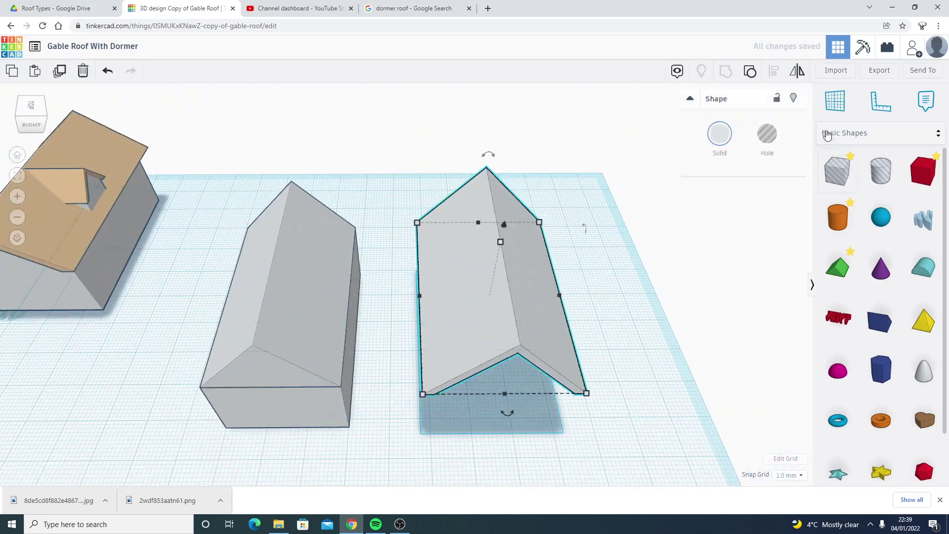
click(722, 139)
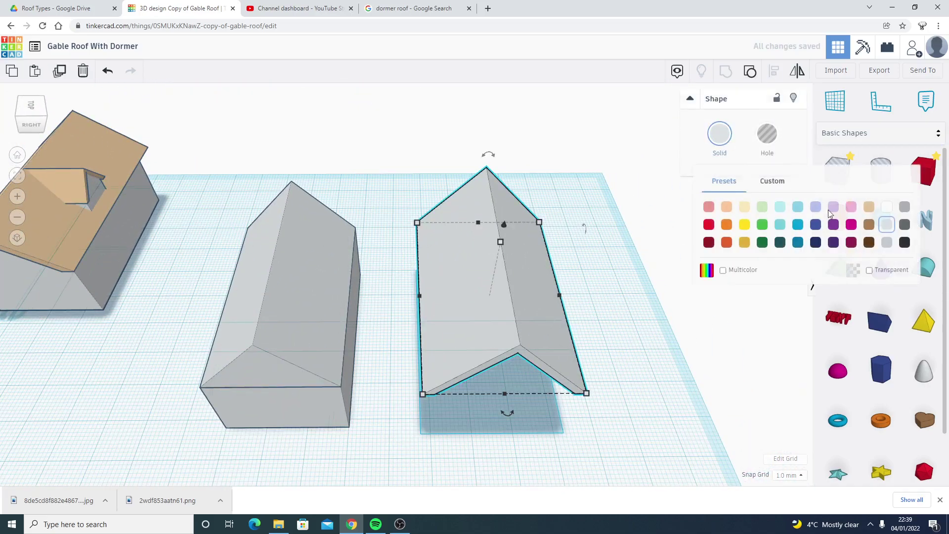
click(869, 212)
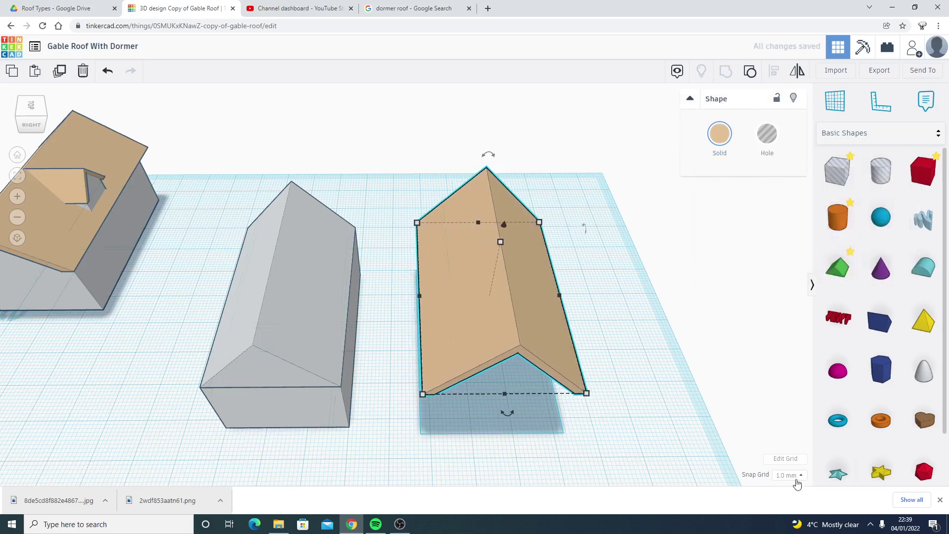
- Set the snap grid to 5.0 mm and move the brown roof ten grid steps sideways onto the grey house
click(794, 479)
click(790, 457)
key(Left)
key(Left)
key(Left)
key(Left)
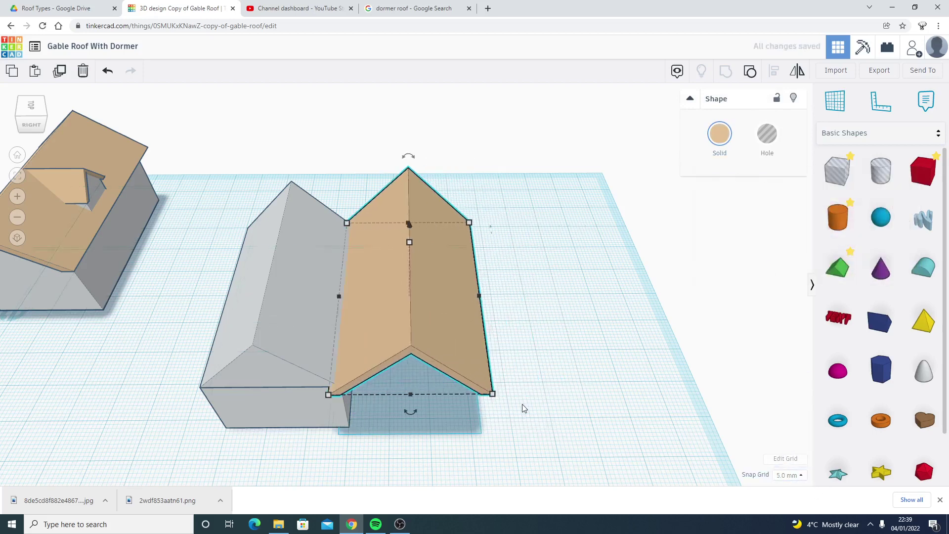
key(Left)
key(Left)
key(Left)
key(Left)
key(Left)
key(Left)
right_drag(388, 406, 392, 309)
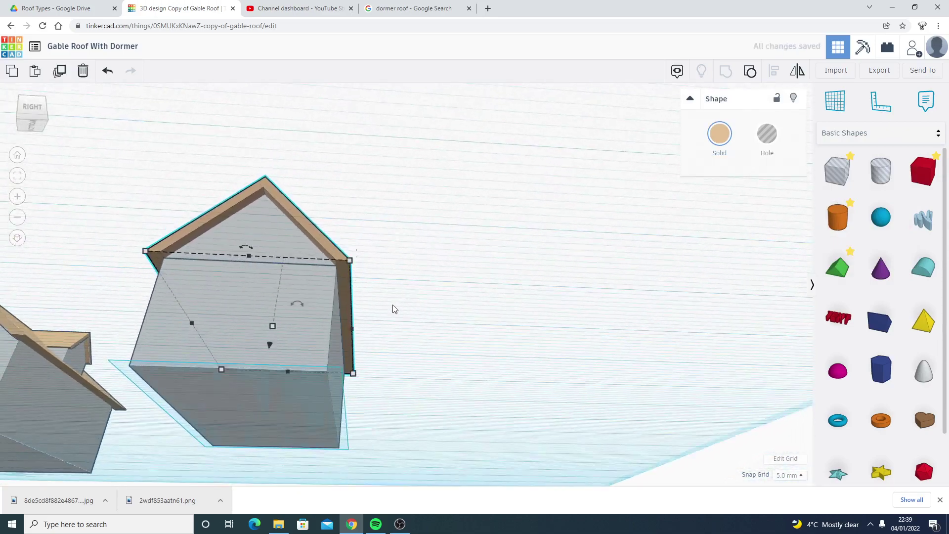
- Align the brown roof and the grey house to each other's centre in both horizontal directions
right_drag(394, 309, 370, 474)
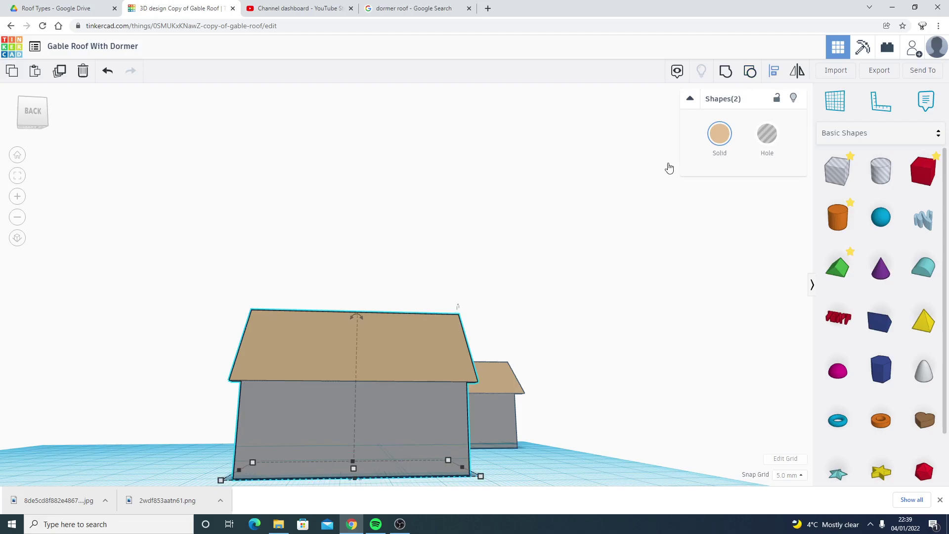
right_drag(352, 408, 372, 449)
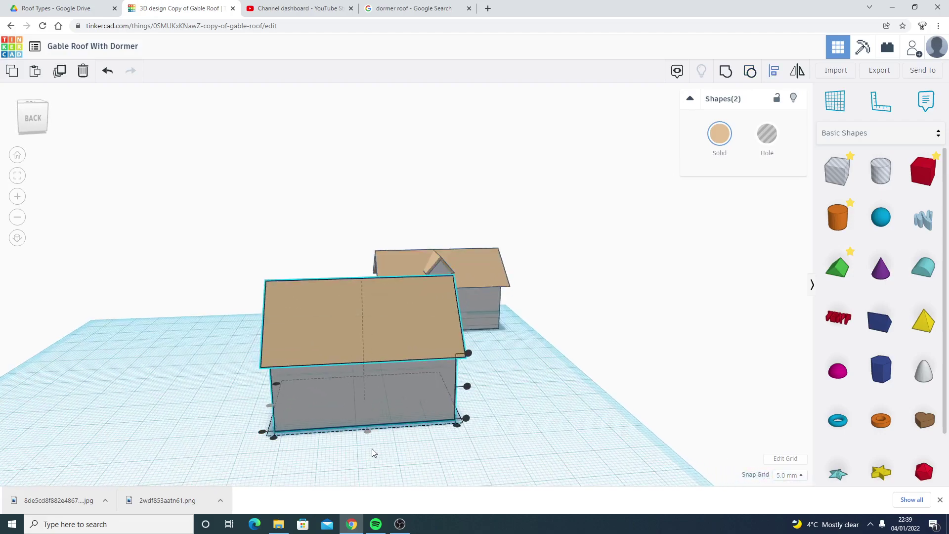
click(601, 357)
- Duplicate the brown roof and rotate the copy a quarter turn horizontally so it crosses the main roof
right_drag(448, 398, 600, 422)
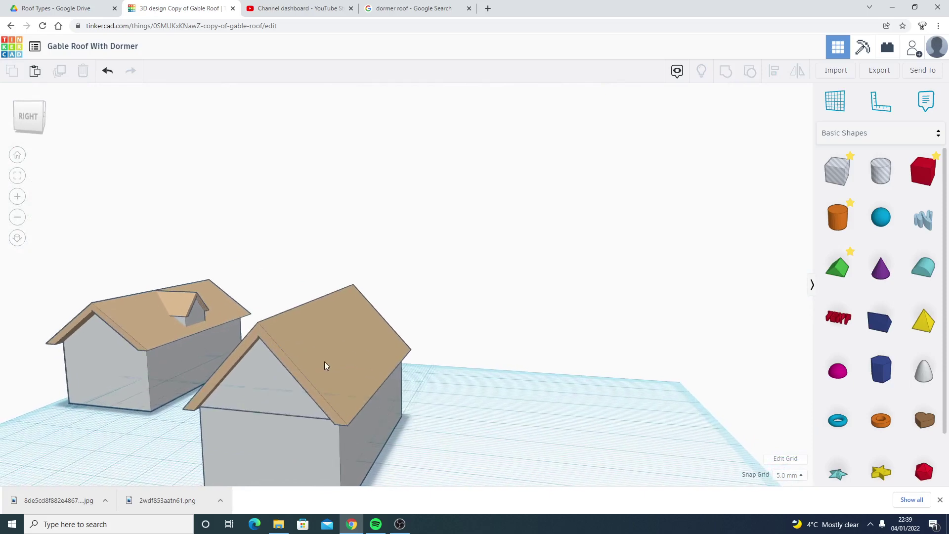
scroll(325, 361, up, 3)
right_drag(339, 361, 302, 282)
click(301, 283)
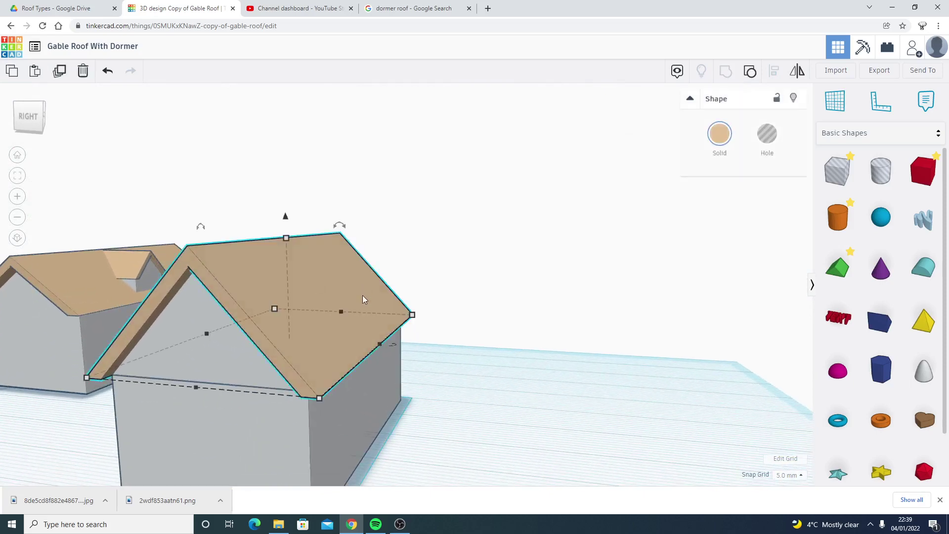
right_drag(406, 297, 349, 300)
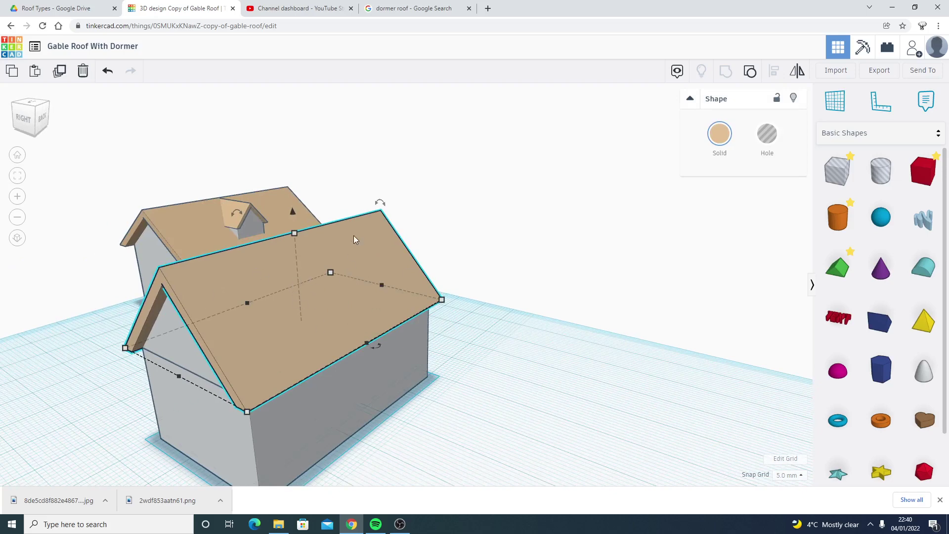
scroll(329, 268, up, 3)
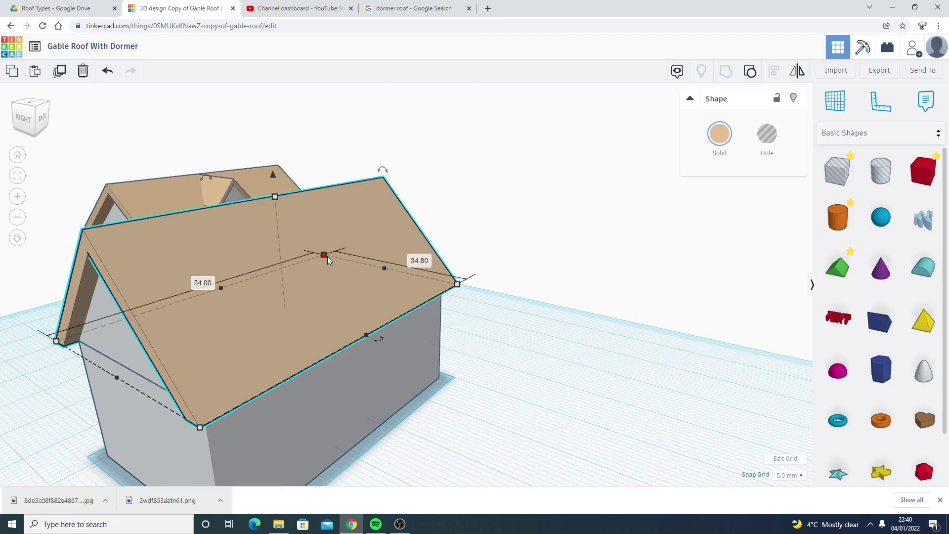
drag(327, 256, 309, 254)
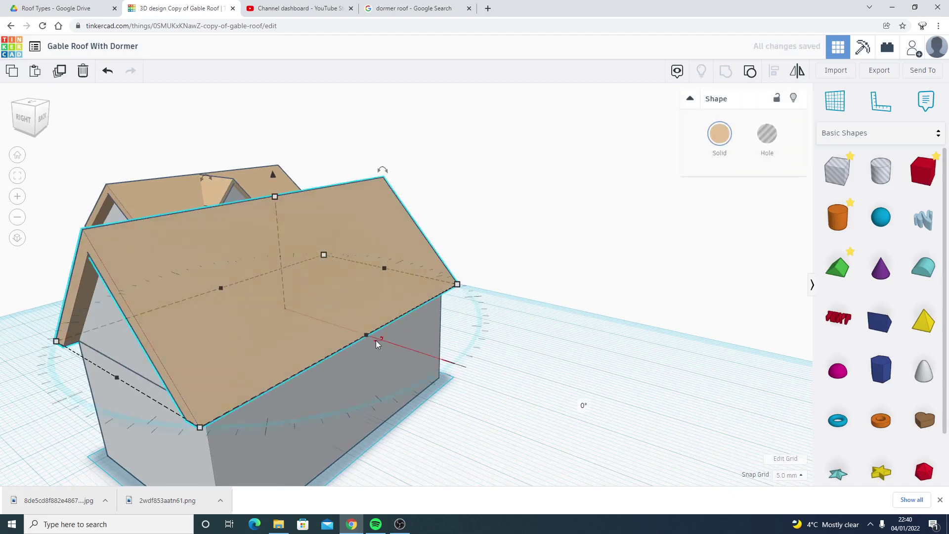
drag(376, 341, 404, 285)
right_drag(476, 266, 369, 196)
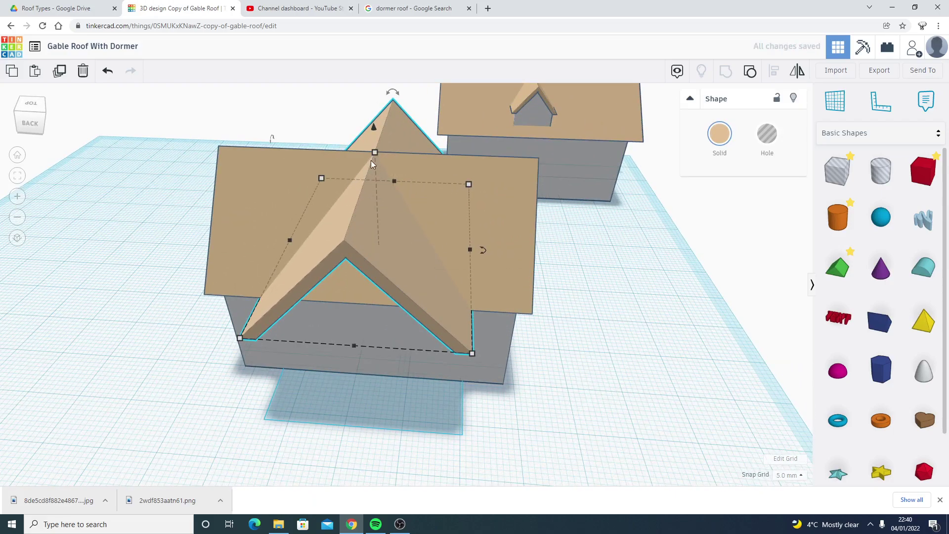
- Examine the iko.com gabled dormer photo in the Google image results and return to the Tinkercad design
click(389, 8)
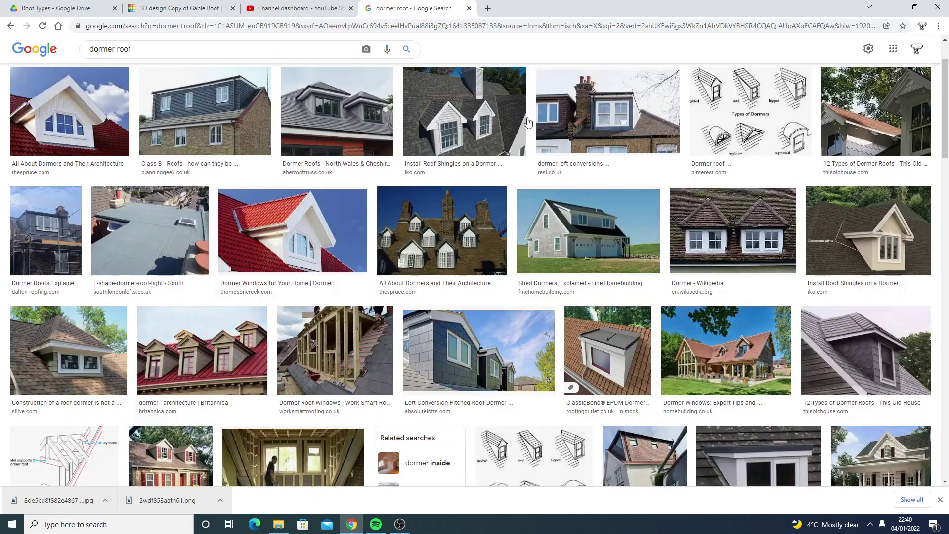
click(871, 224)
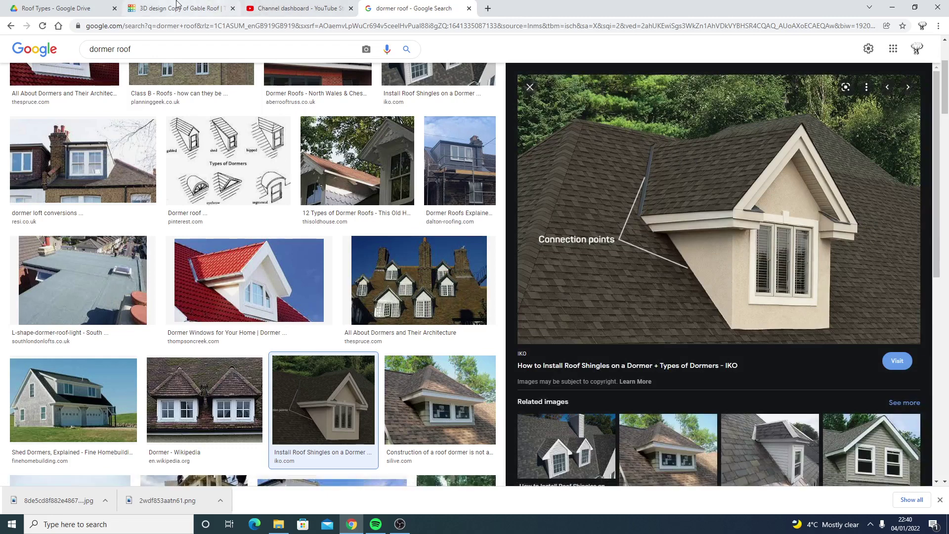
click(202, 8)
- Scale the crosswise roof copy down proportionally about its centre and raise it 5 mm
right_drag(523, 207, 264, 271)
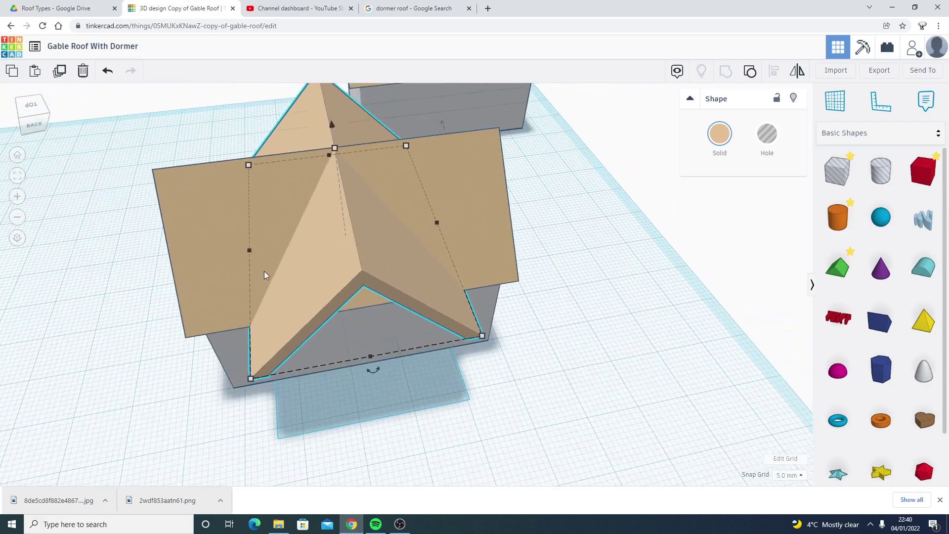
alt+shift+drag(482, 336, 452, 311)
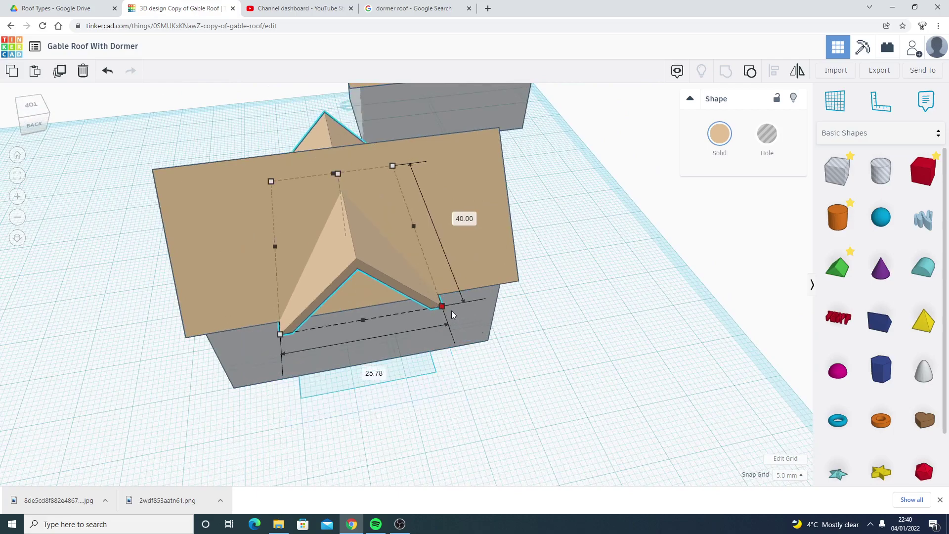
mouse_move(452, 311)
right_down()
mouse_move(429, 263)
mouse_move(409, 254)
mouse_move(455, 300)
mouse_move(445, 335)
mouse_move(446, 295)
right_up()
drag(439, 309, 408, 293)
right_drag(328, 214, 281, 199)
drag(282, 200, 283, 166)
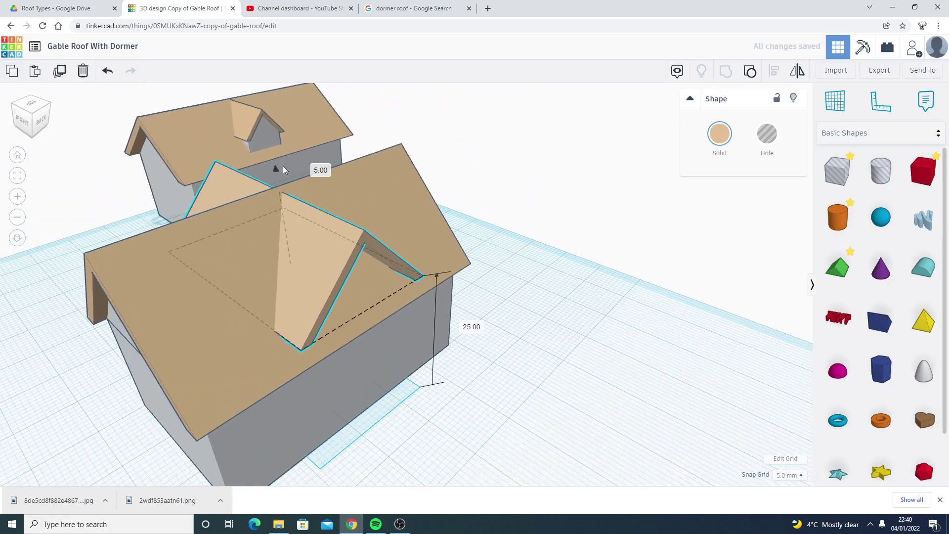
right_drag(562, 262, 598, 284)
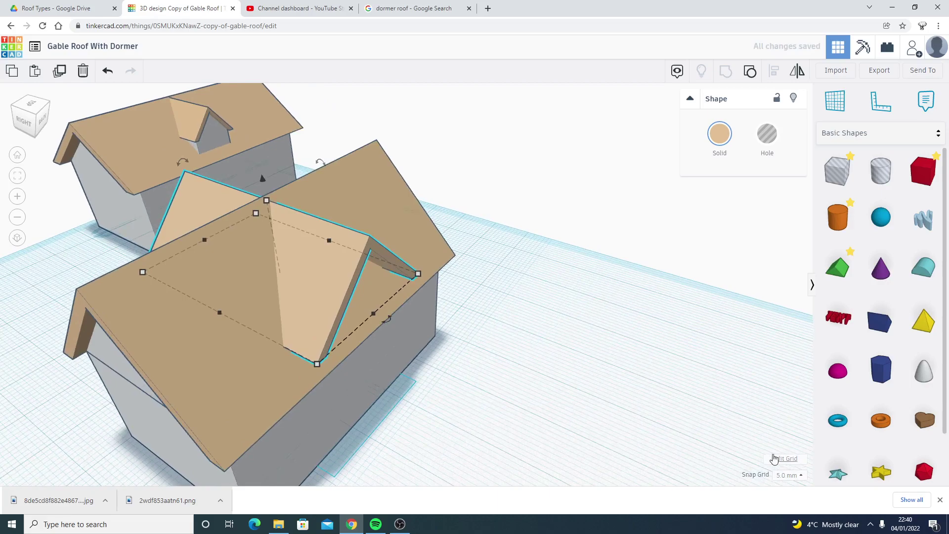
- Set the snap grid to 1.0 mm and shorten the dormer roof from its far end to 18.62 mm long
click(794, 477)
click(789, 429)
right_drag(203, 239, 397, 268)
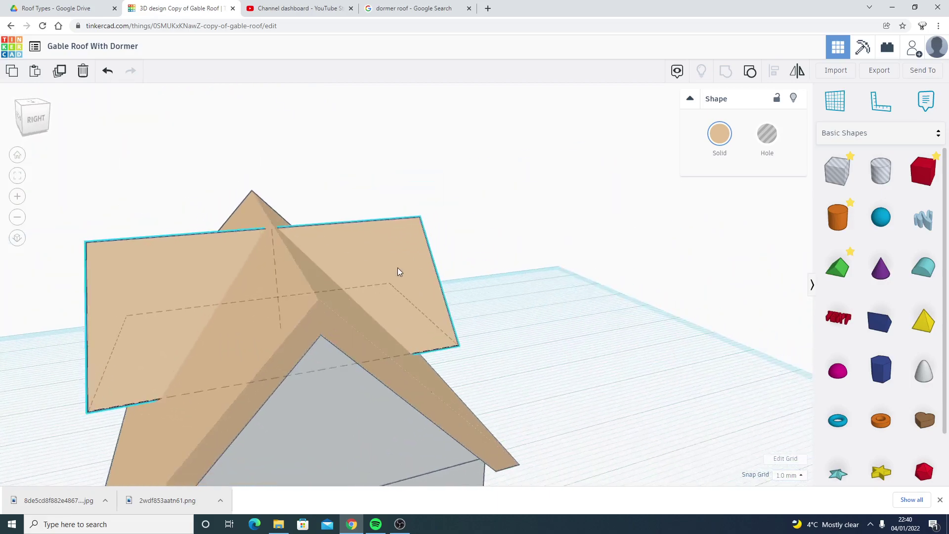
drag(111, 349, 278, 345)
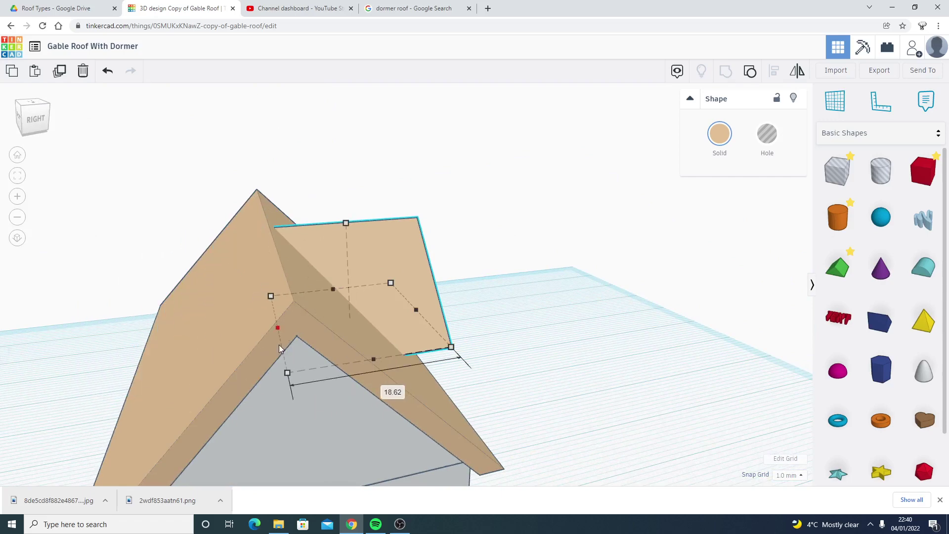
right_drag(498, 333, 306, 334)
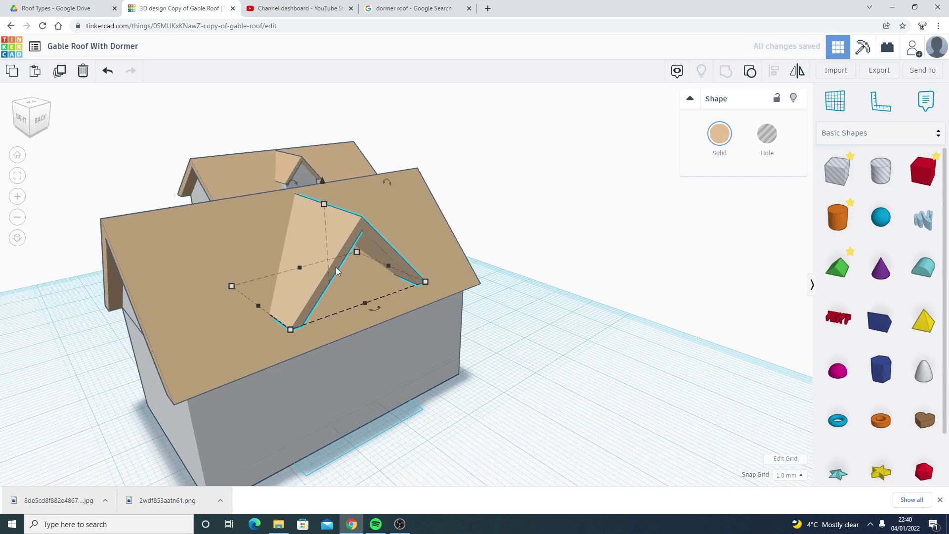
- Narrow the dormer roof to 17 mm wide and lower its ridge by reducing its overall height
scroll(336, 267, up, 2)
right_drag(336, 267, 411, 255)
drag(425, 257, 389, 261)
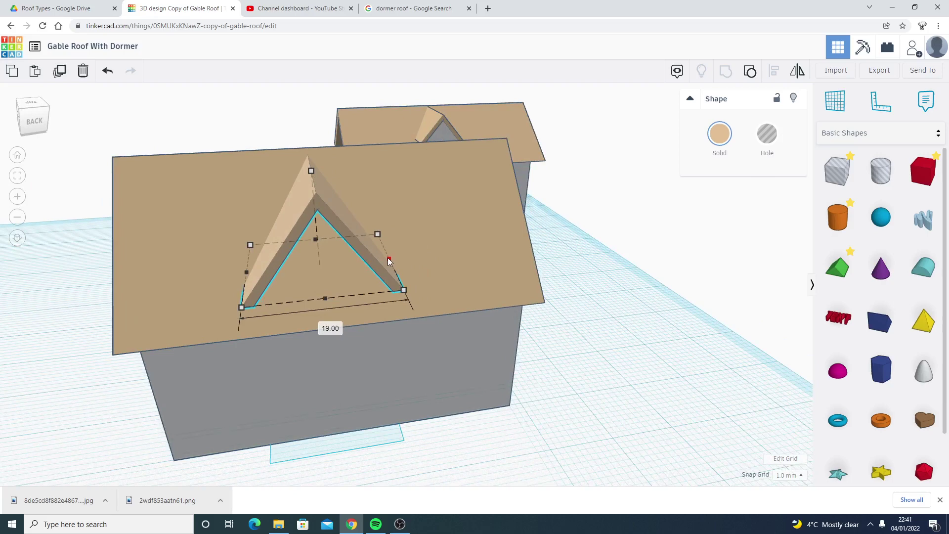
right_drag(438, 258, 316, 269)
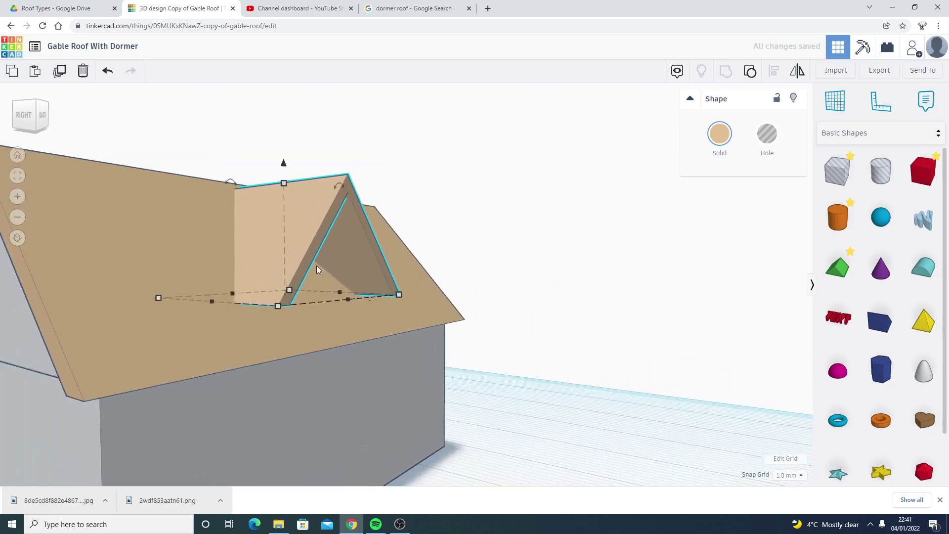
right_drag(310, 211, 279, 187)
drag(279, 187, 283, 212)
right_drag(283, 213, 405, 256)
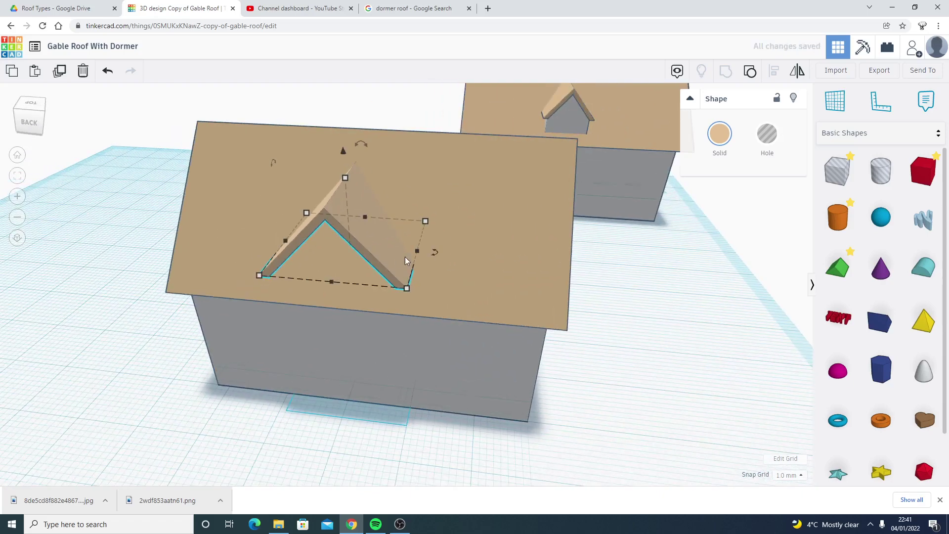
drag(415, 255, 398, 252)
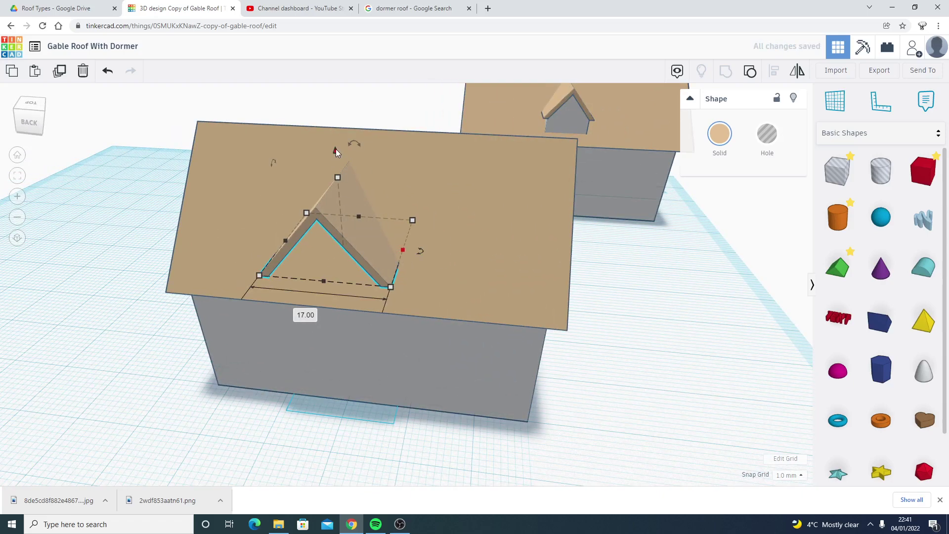
- Raise the dormer roof's base to 27 mm and pull its front end back to make it 15 mm long
drag(336, 150, 336, 126)
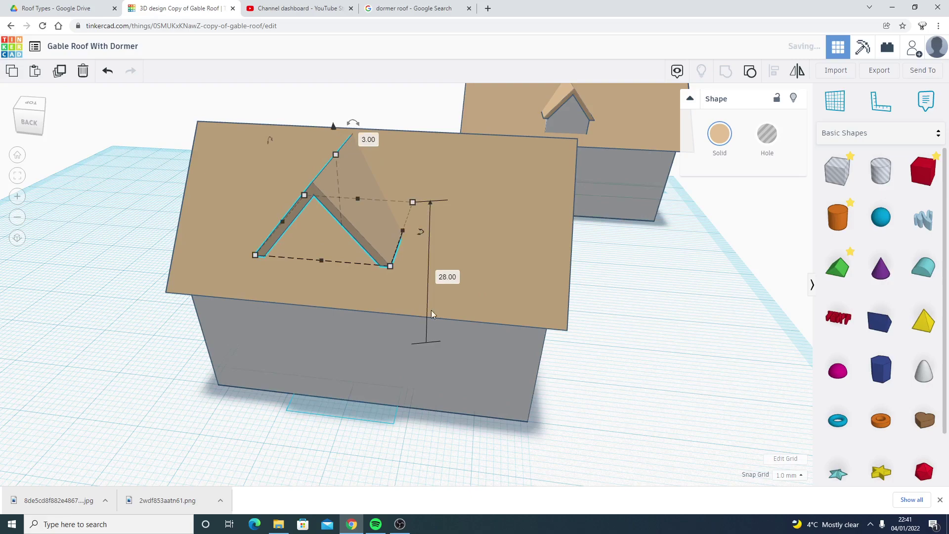
right_drag(431, 310, 534, 269)
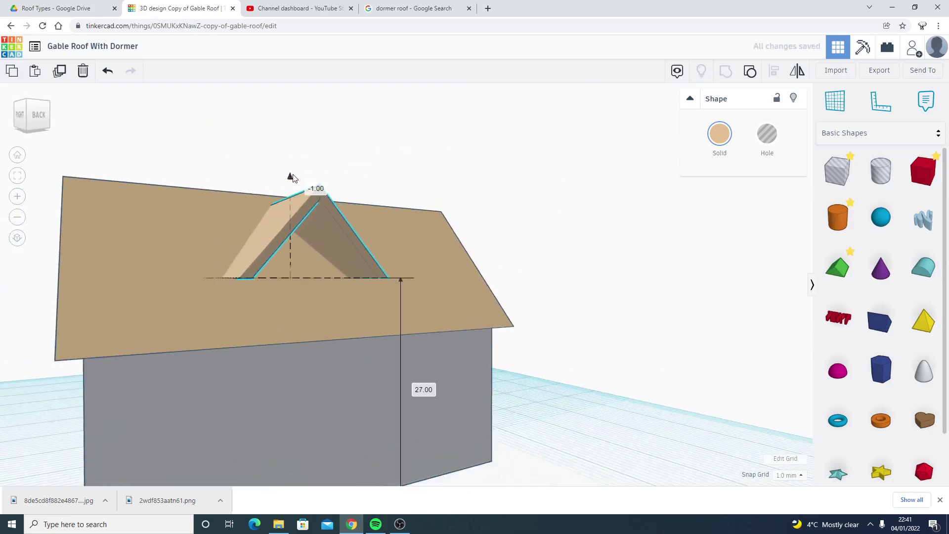
right_drag(292, 178, 409, 324)
drag(396, 312, 365, 314)
right_drag(433, 309, 372, 285)
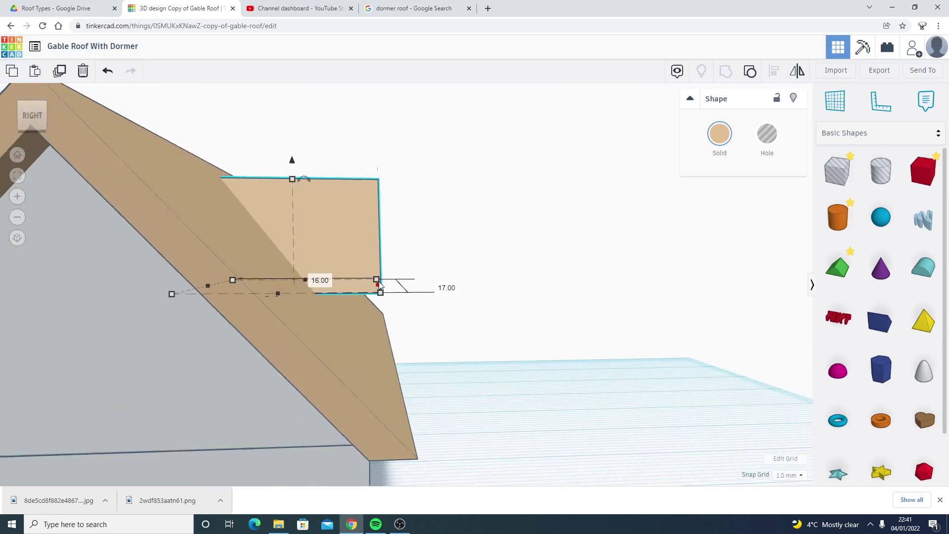
drag(378, 283, 374, 284)
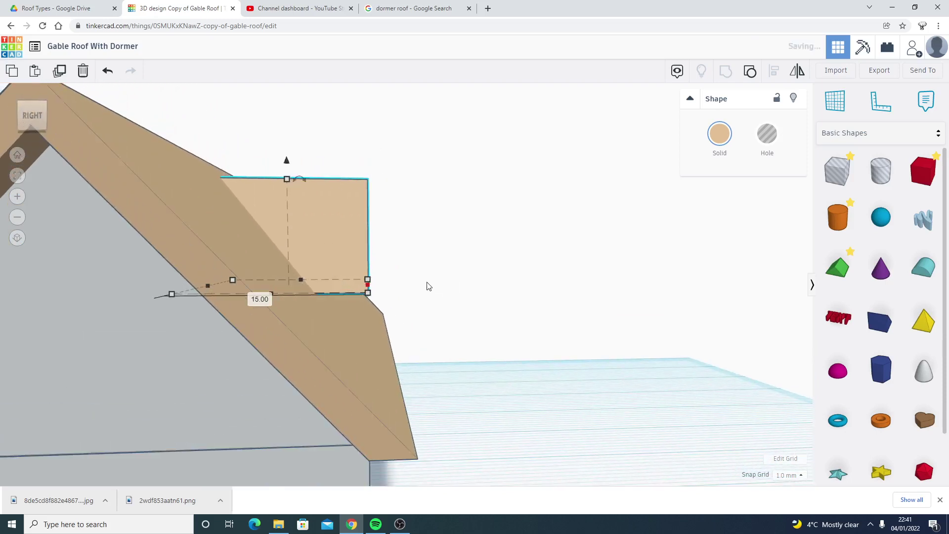
- Align the dormer roof to the centre of the grey house body along the house's length
right_drag(450, 285, 370, 225)
click(369, 225)
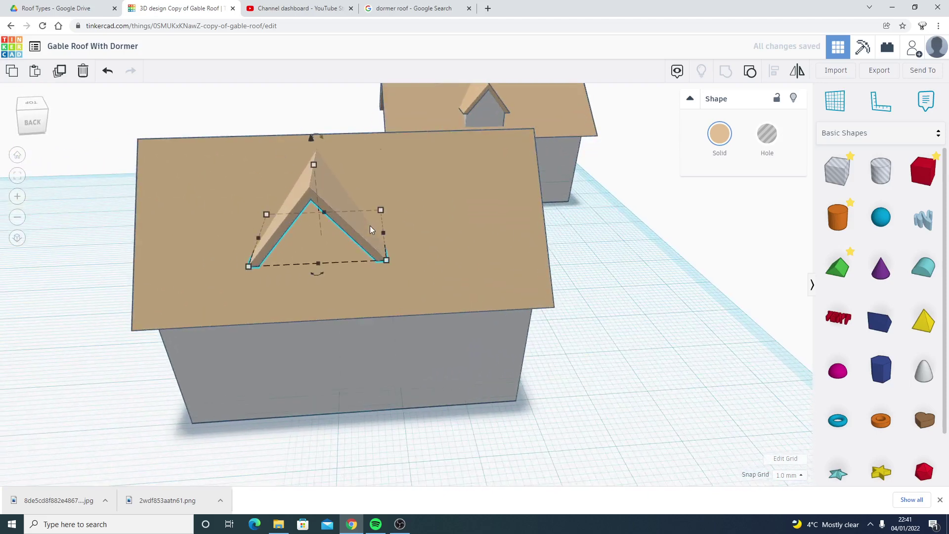
shift+click(359, 350)
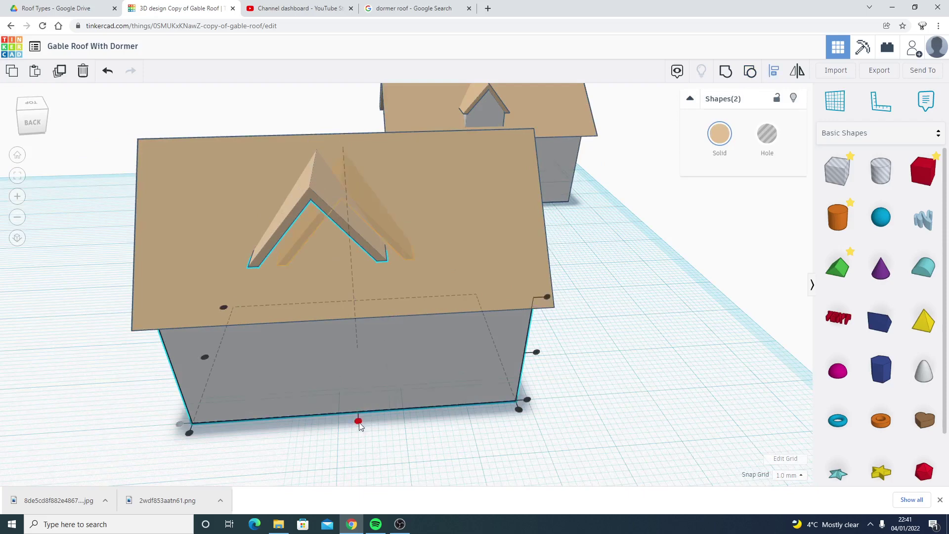
click(358, 421)
click(652, 259)
- Ungroup the dormer roof into its outer roof solid and inner roof hole
right_drag(494, 319, 536, 346)
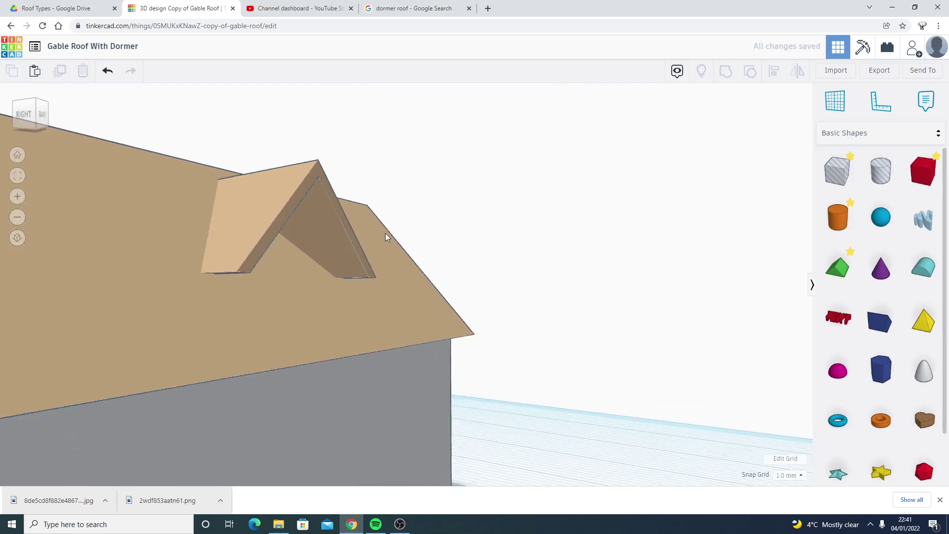
click(310, 245)
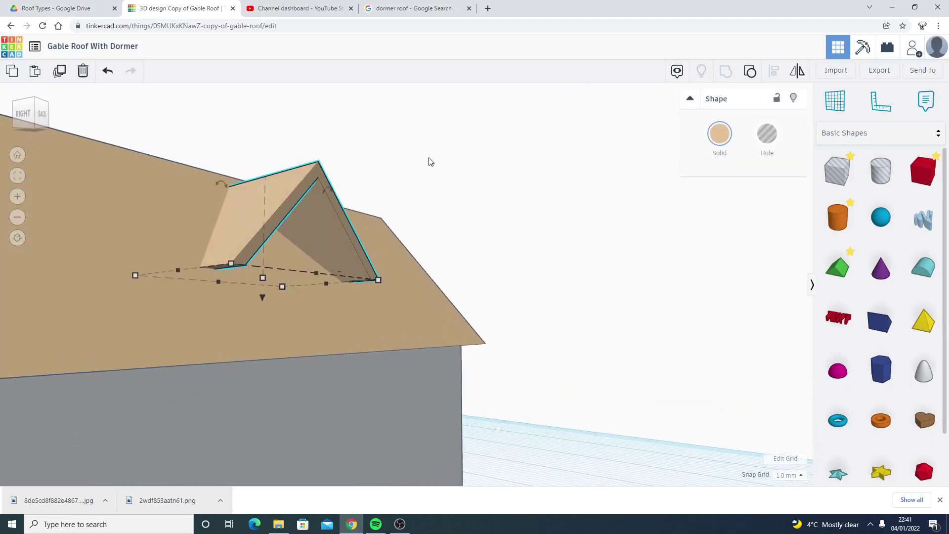
right_drag(429, 162, 606, 215)
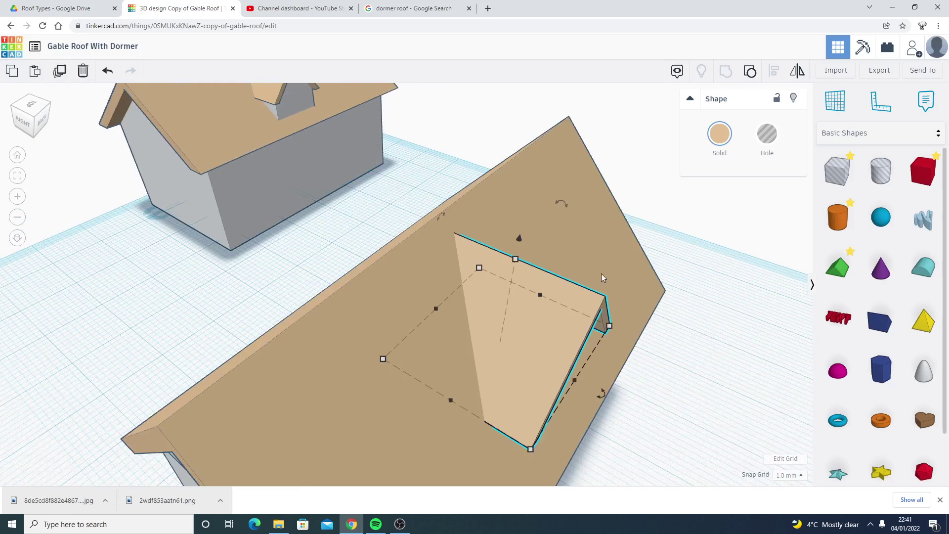
right_drag(601, 274, 677, 142)
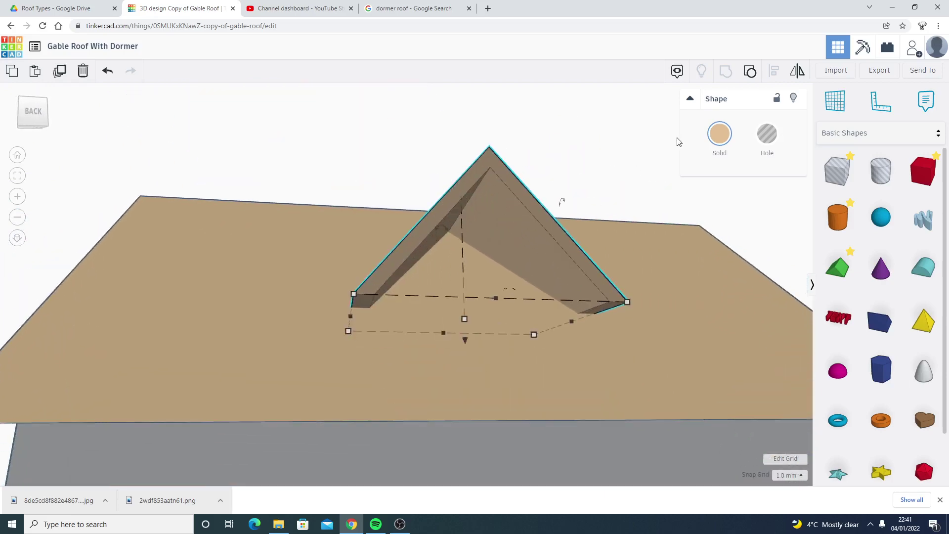
click(750, 72)
right_drag(574, 176, 564, 271)
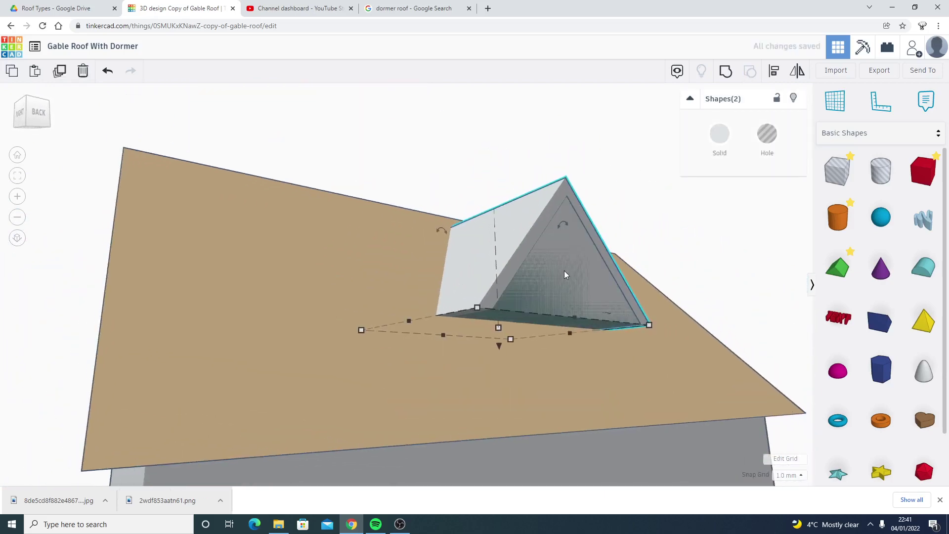
- Duplicate the inner roof hole and move the copy out to the side of the dormer with a 5.0 mm snap grid
click(568, 296)
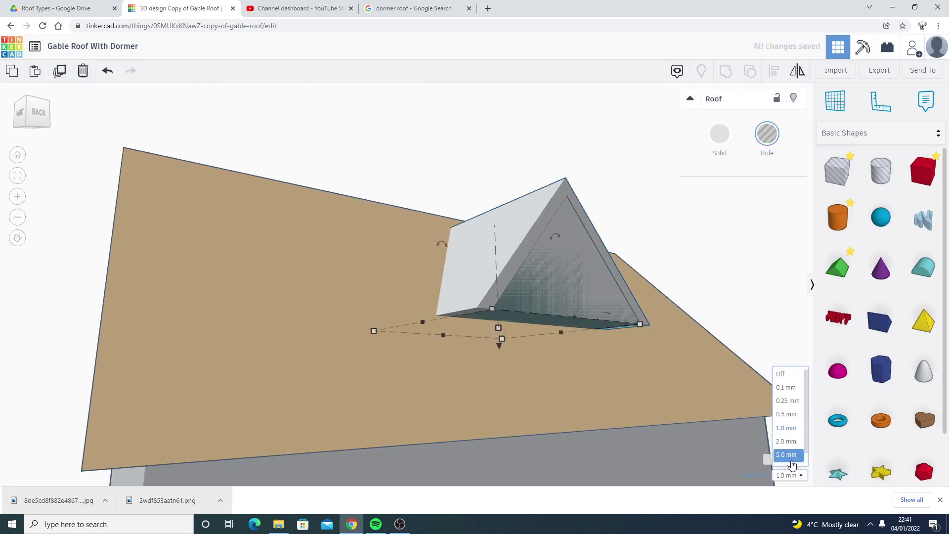
click(792, 460)
key(Right)
key(Right)
key(Right)
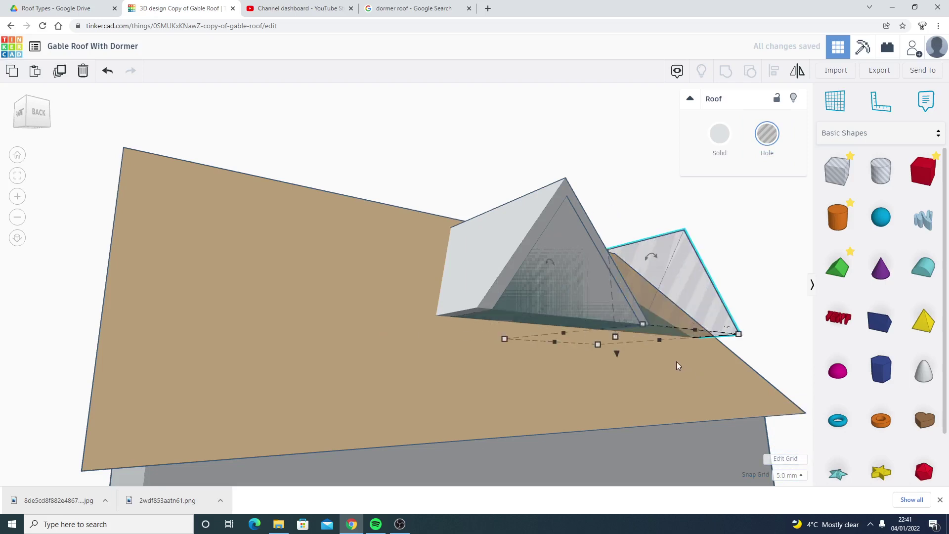
key(Right)
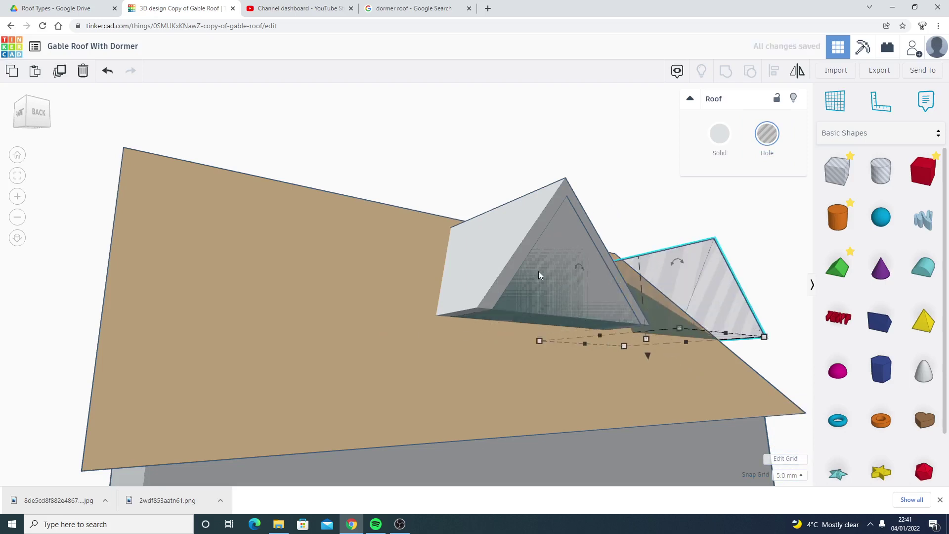
- Group the outer dormer roof with the inner hole left inside it to hollow it out again
click(538, 270)
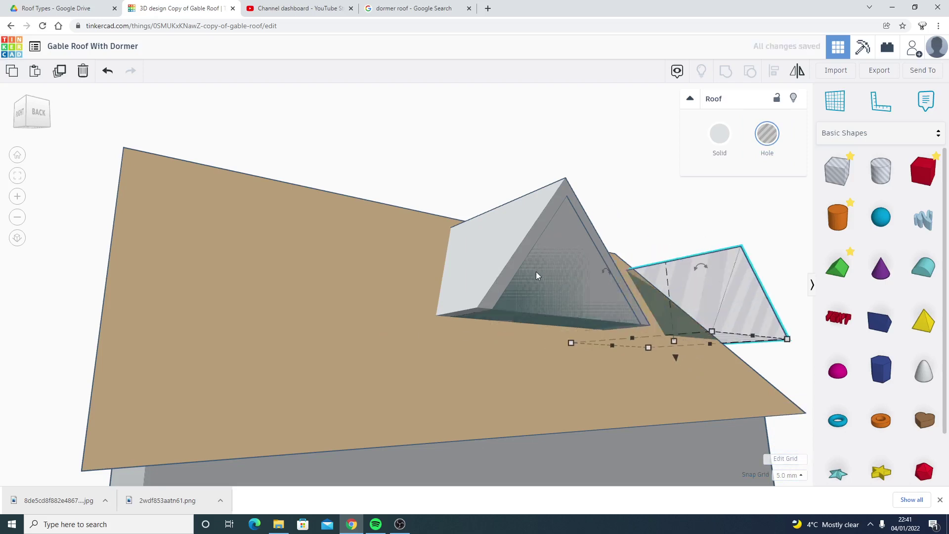
shift+click(511, 254)
click(726, 70)
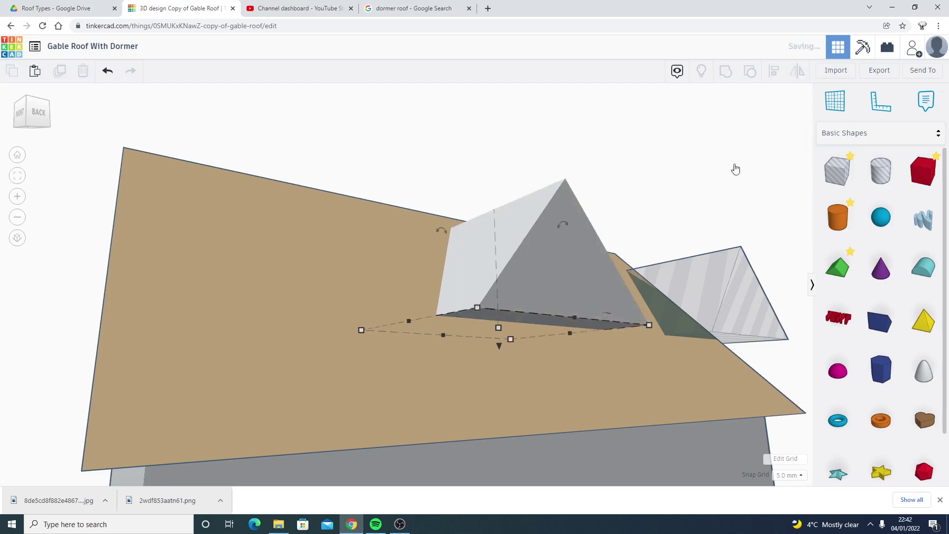
- Turn the spare roof hole into a grey solid and move it back inside the hollow dormer roof as its gable infill
click(701, 289)
click(720, 134)
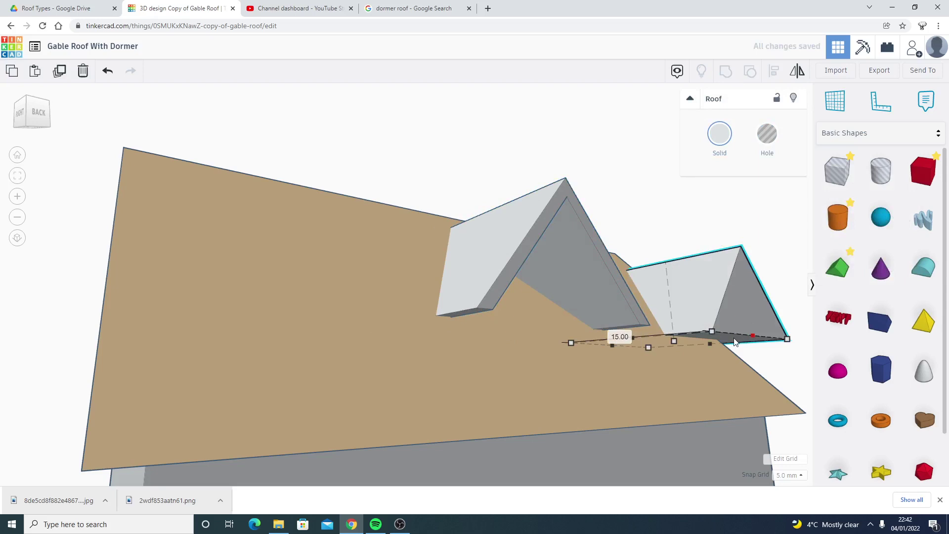
right_drag(739, 346, 703, 250)
key(Left)
key(Left)
key(Left)
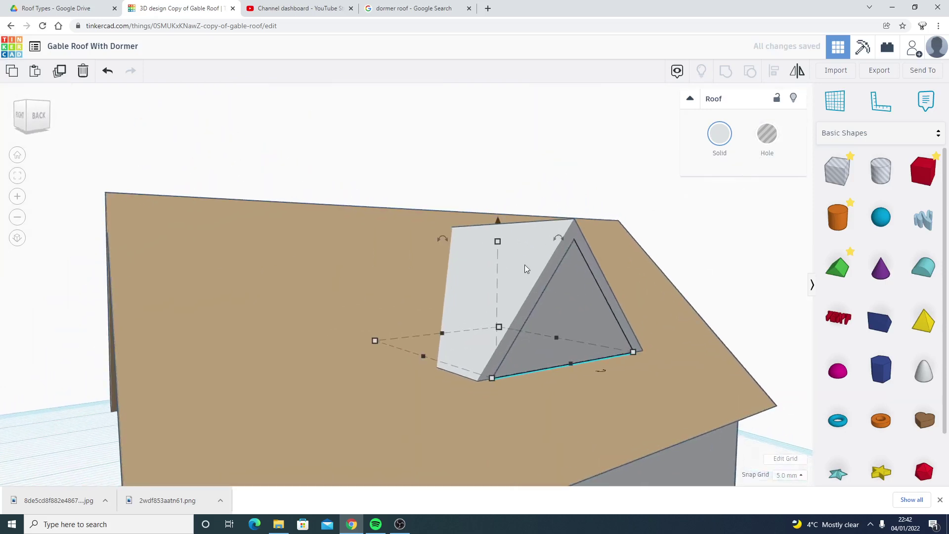
- Recolour the hollow dormer roof light brown to match the main roof
click(524, 267)
click(720, 133)
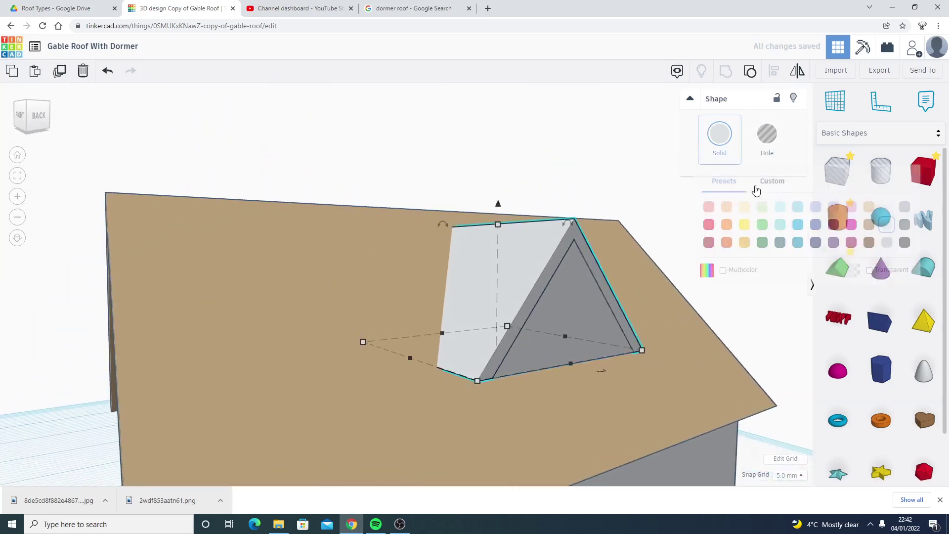
click(869, 207)
click(567, 148)
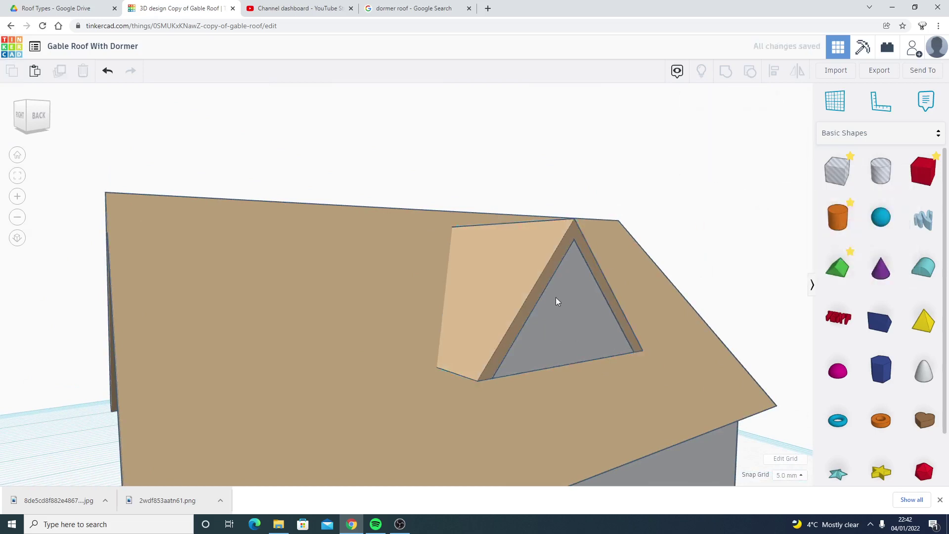
- Examine the grey dormer infill from below and from the gable end to see where it overhangs the main roof
click(557, 301)
right_drag(615, 318, 490, 187)
click(621, 278)
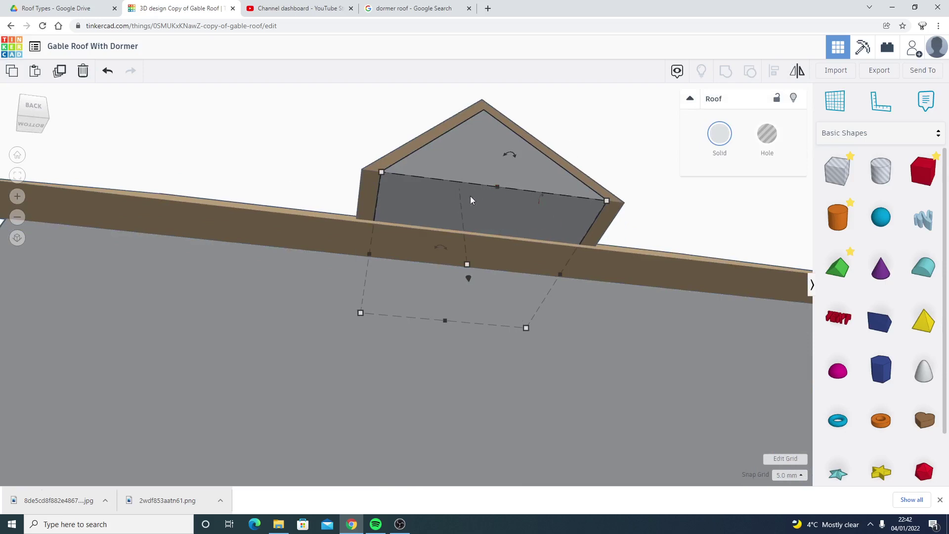
right_drag(574, 209, 99, 249)
scroll(536, 271, up, 10)
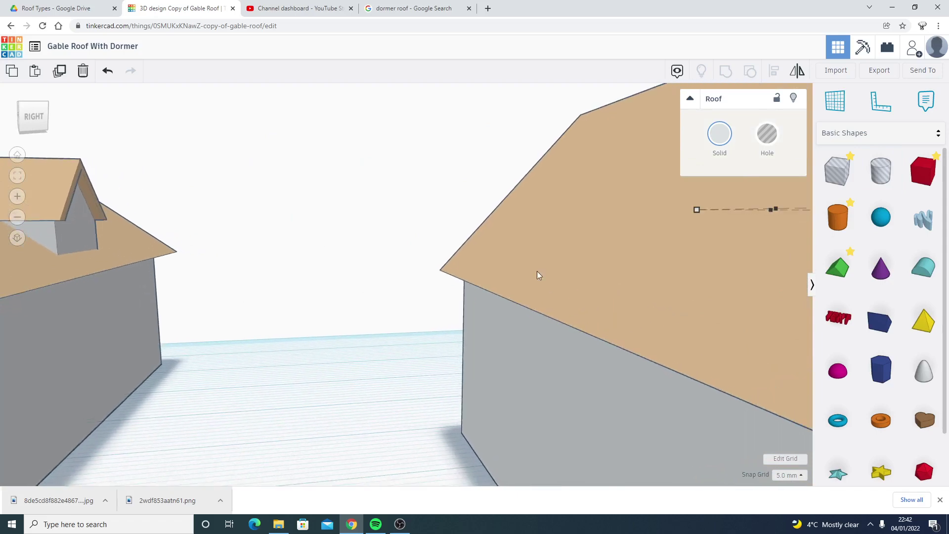
scroll(365, 268, down, 10)
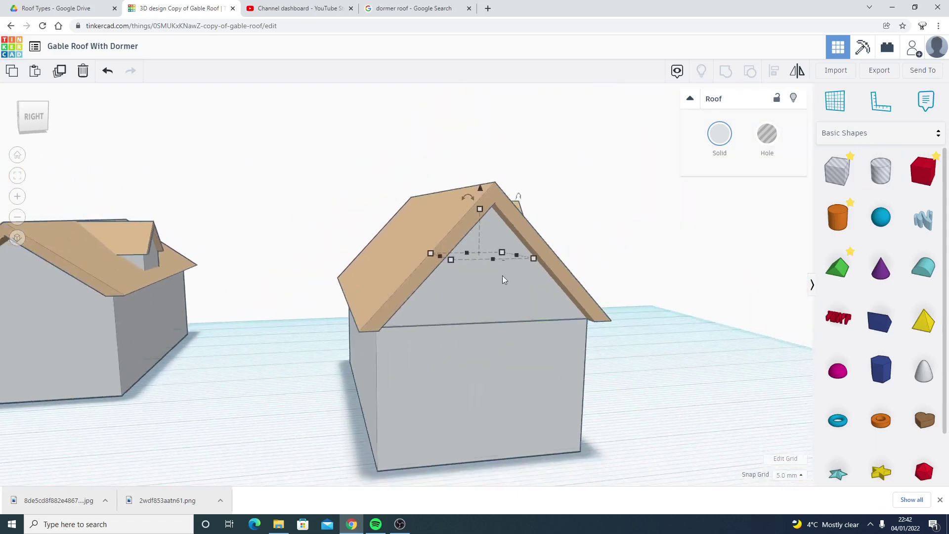
right_drag(503, 275, 397, 235)
scroll(384, 255, up, 5)
right_drag(431, 319, 445, 198)
scroll(625, 318, up, 5)
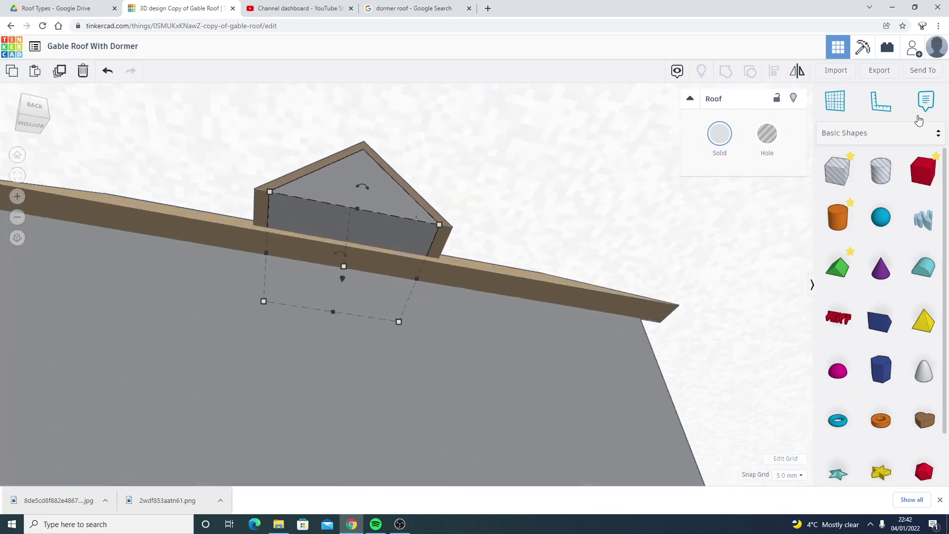
- Place a workplane on the underside of the grey dormer infill and check the infill's width
click(831, 174)
click(836, 101)
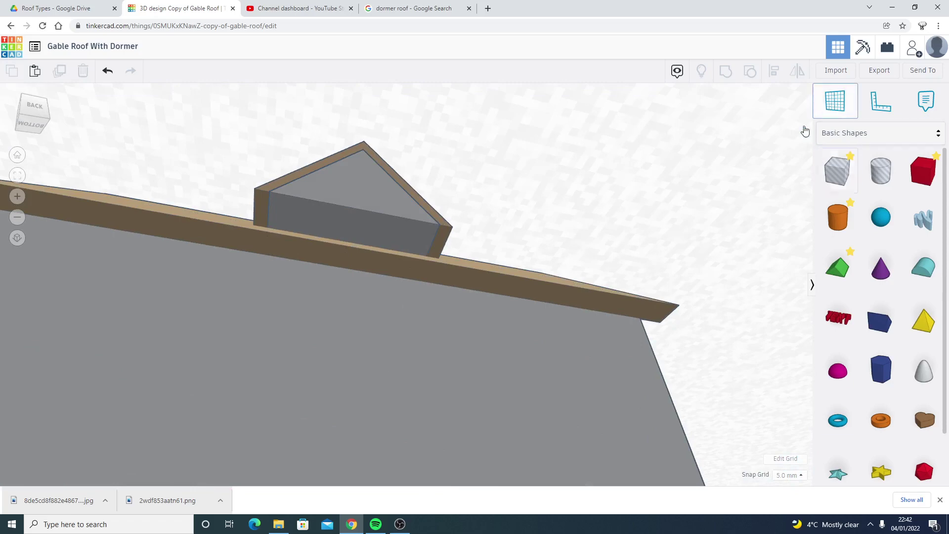
click(334, 229)
click(361, 248)
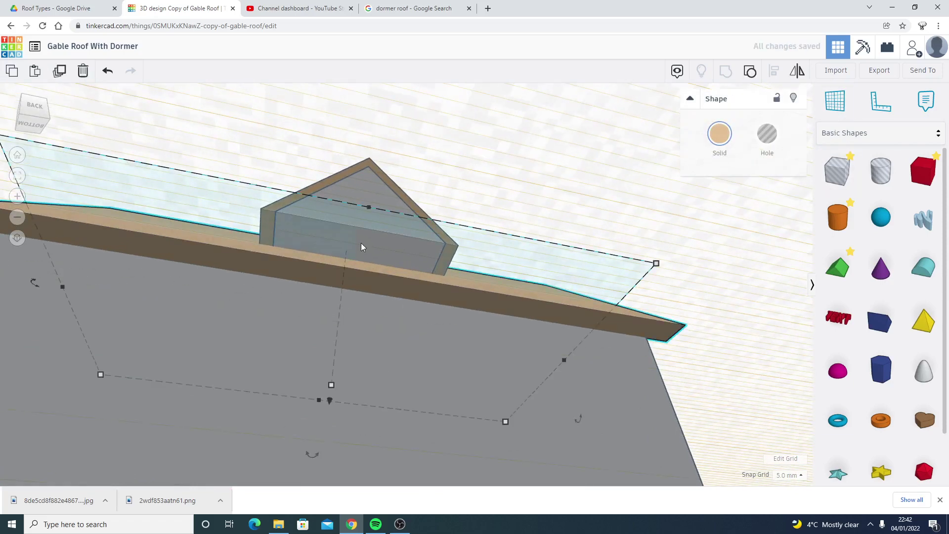
right_drag(482, 187, 289, 261)
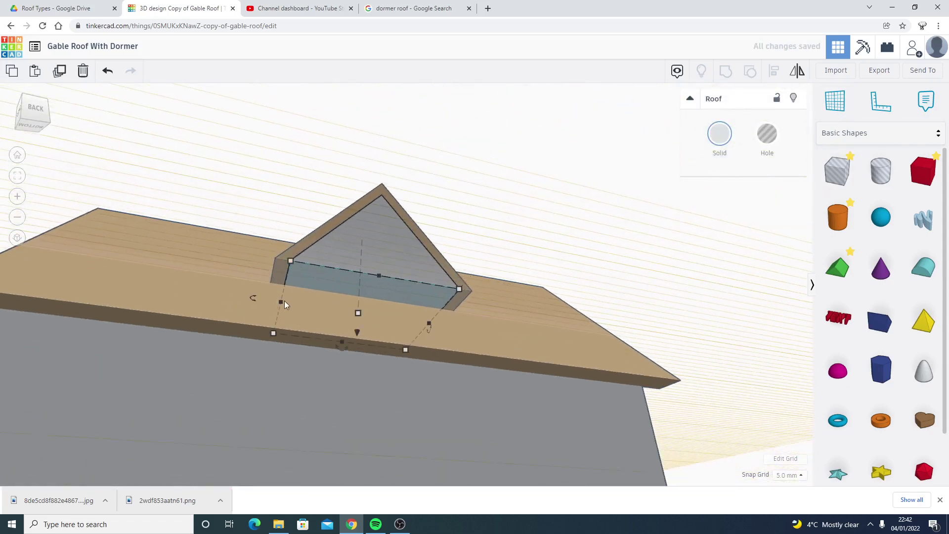
click(589, 210)
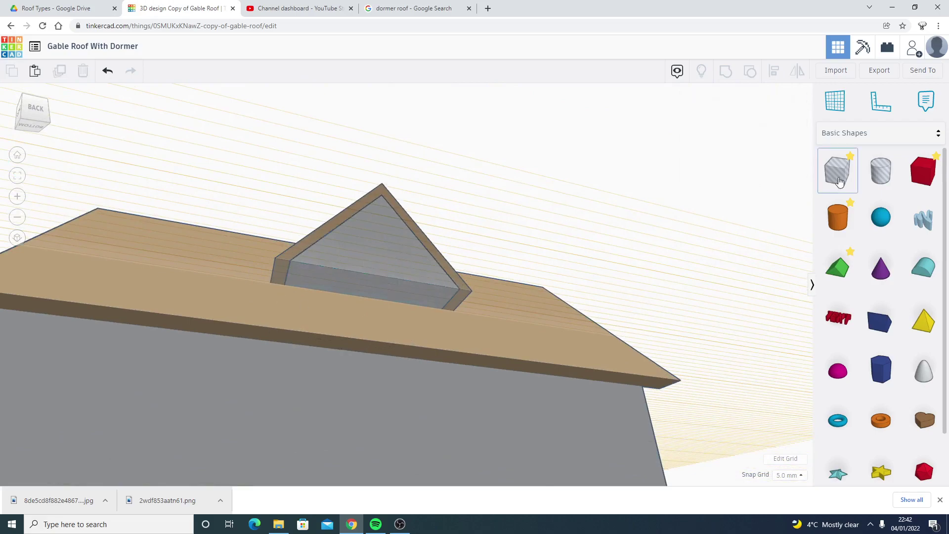
- Add a solid box to the workplane beside the dormer and set its width to 14.66 mm
click(912, 182)
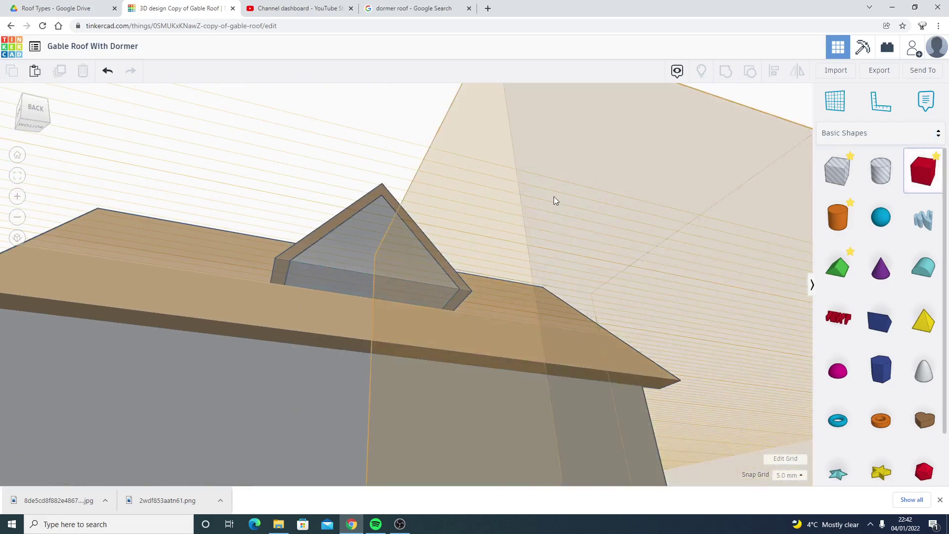
click(554, 196)
scroll(427, 259, down, 5)
mouse_move(411, 254)
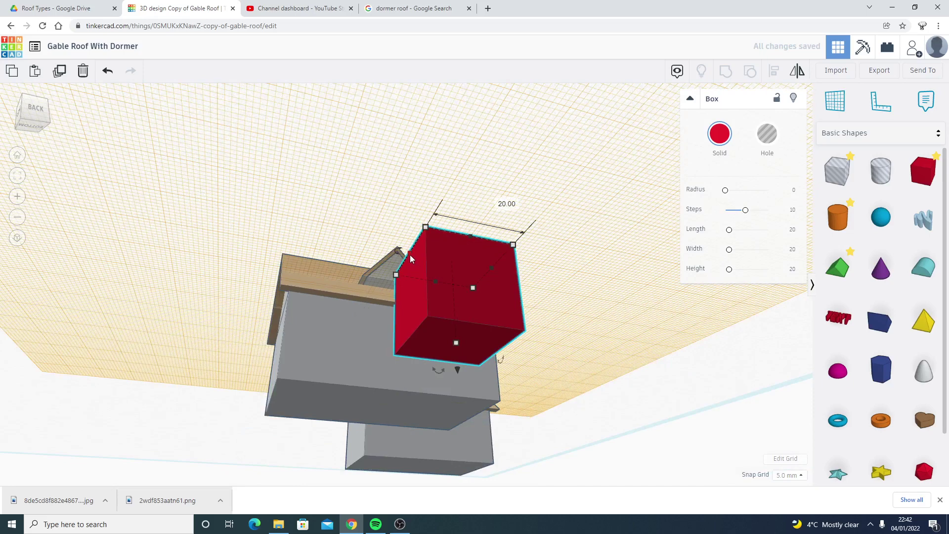
click(499, 200)
text(14.66)
key(Return)
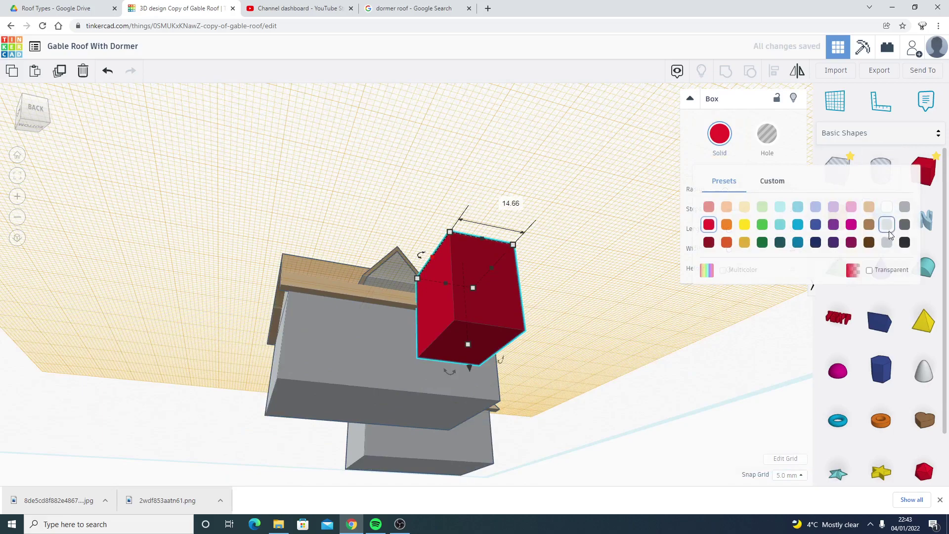
- Recolour the new box light grey and reduce its height to 10 mm
click(888, 227)
drag(467, 344, 462, 285)
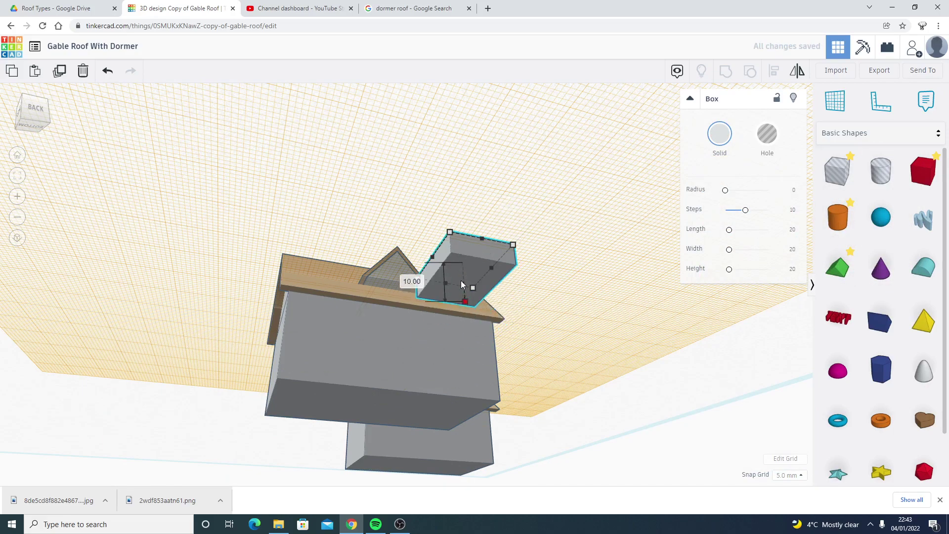
right_drag(408, 317, 481, 355)
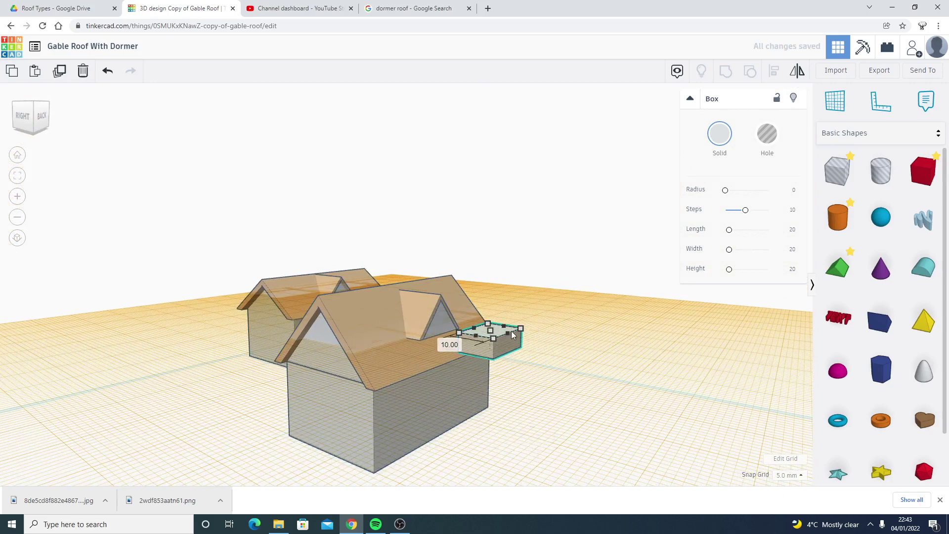
- Set the snap grid to 1.0 mm and reduce the grey box's height to about 5 mm
click(788, 476)
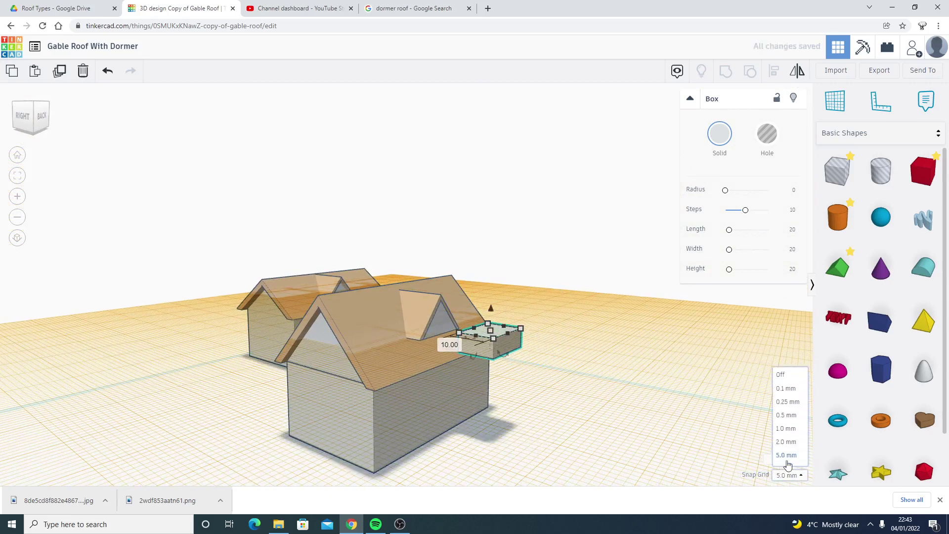
click(791, 433)
scroll(623, 374, up, 10)
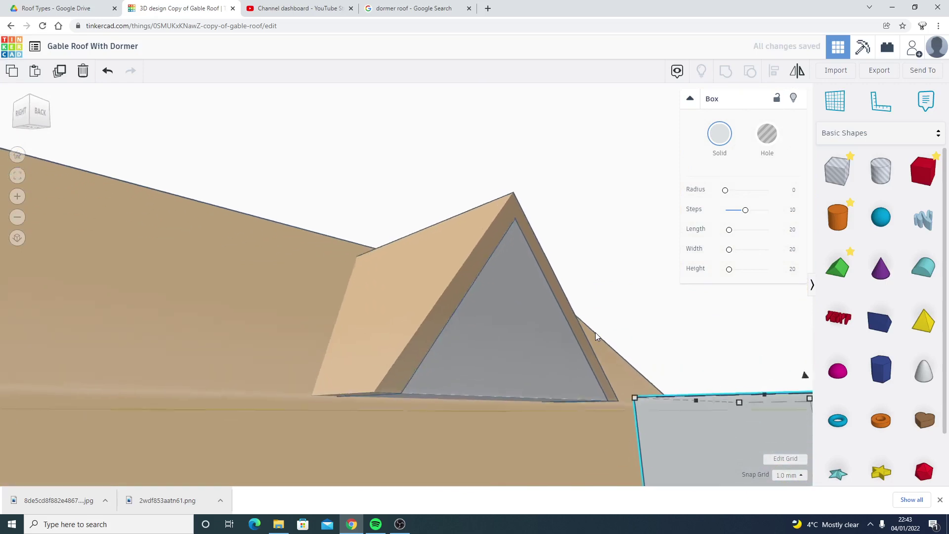
scroll(595, 332, down, 5)
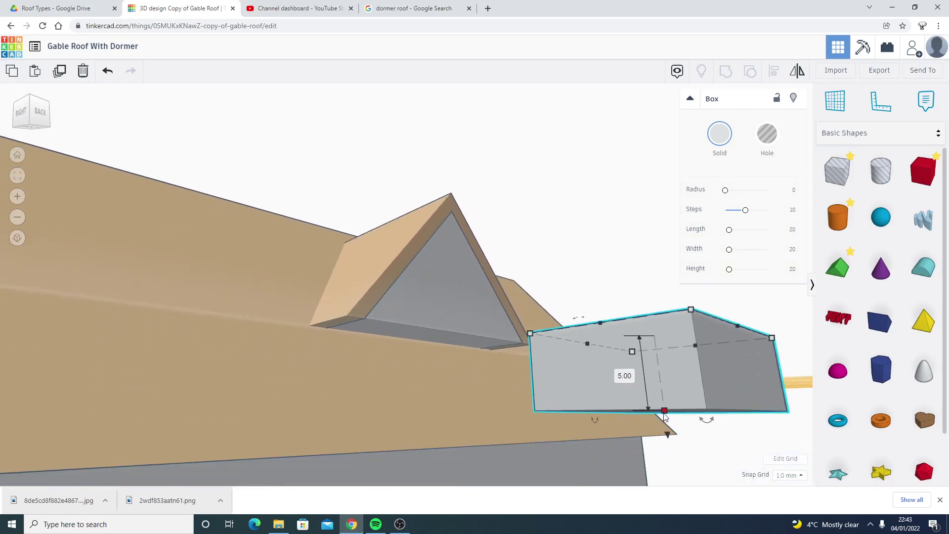
right_drag(659, 416, 417, 237)
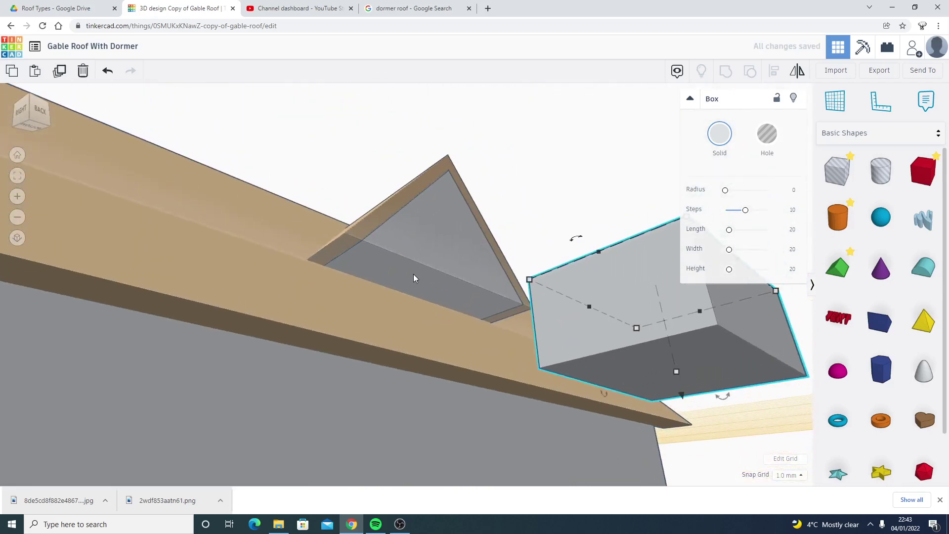
- Align the grey box with the dormer infill so it sits directly beneath it with their front faces flush
shift+click(437, 293)
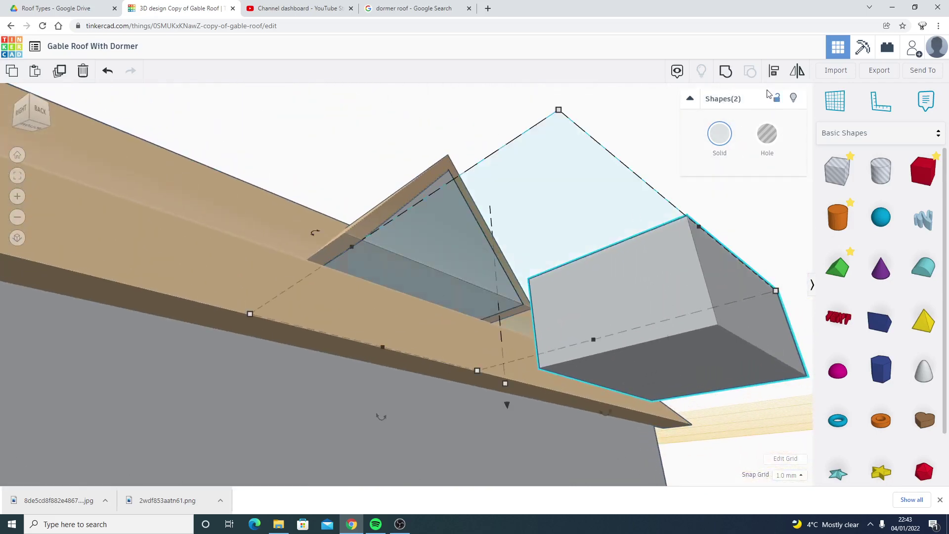
right_drag(442, 186, 325, 377)
scroll(352, 245, down, 1)
click(340, 219)
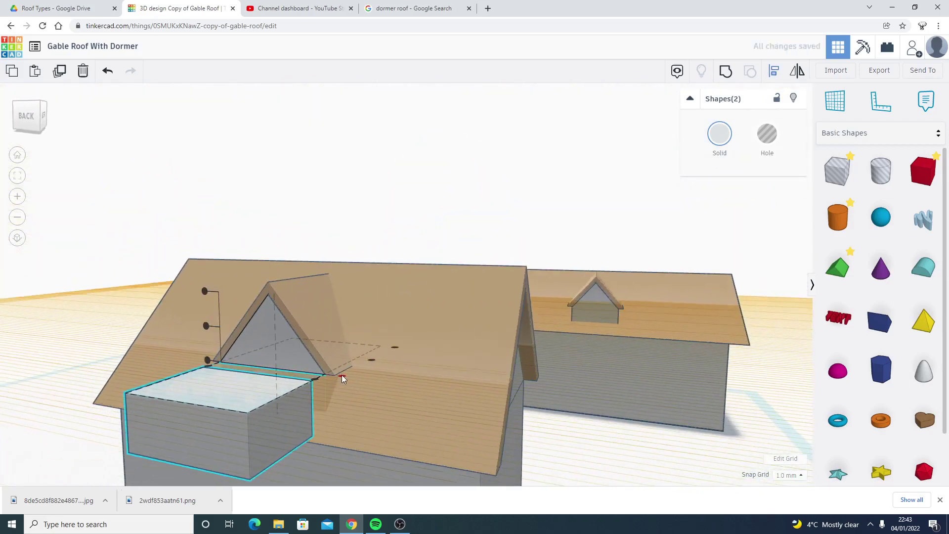
click(342, 375)
right_drag(328, 210, 471, 167)
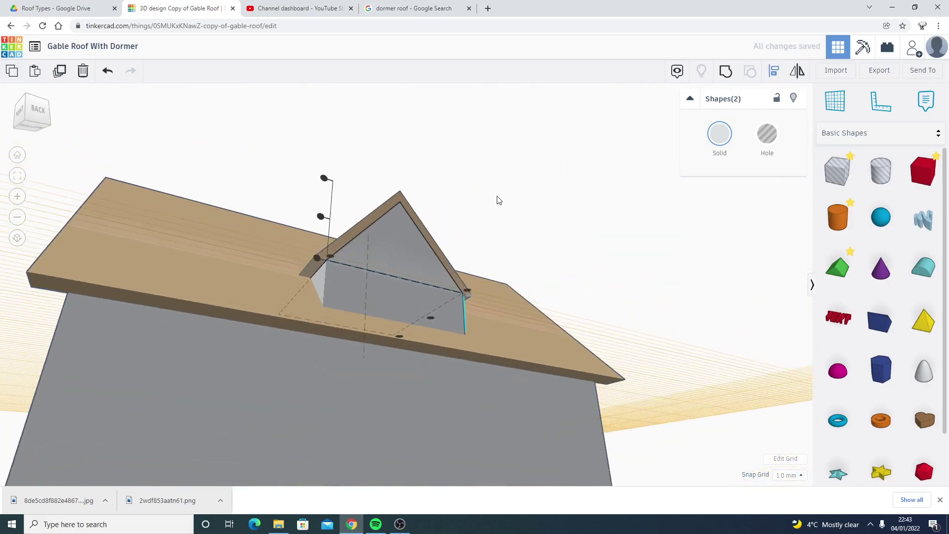
right_drag(497, 200, 568, 219)
click(571, 290)
- Inspect the dormer wall box from the gable end and return the workplane from the infill's underside to the ground
right_drag(599, 283, 446, 277)
right_drag(292, 267, 425, 294)
click(405, 315)
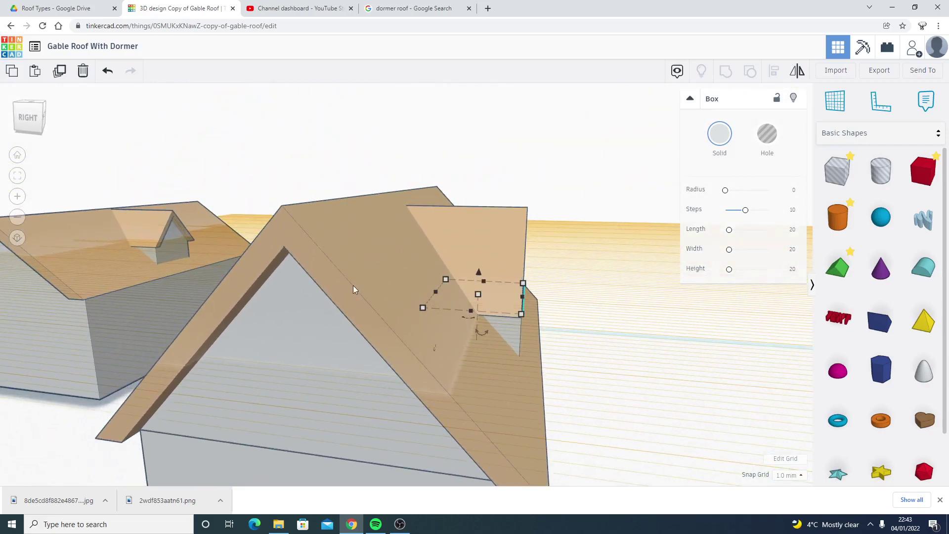
right_drag(353, 289, 229, 233)
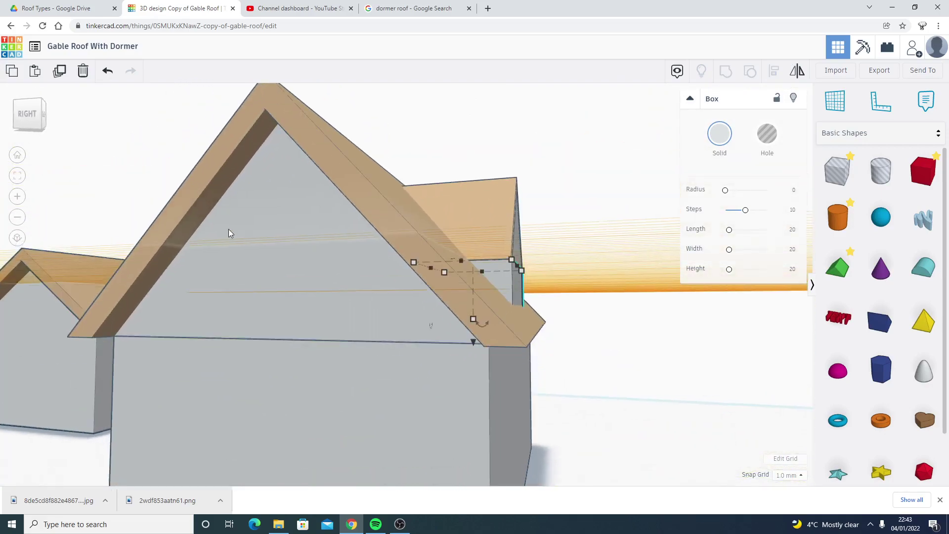
right_drag(546, 253, 648, 180)
click(410, 171)
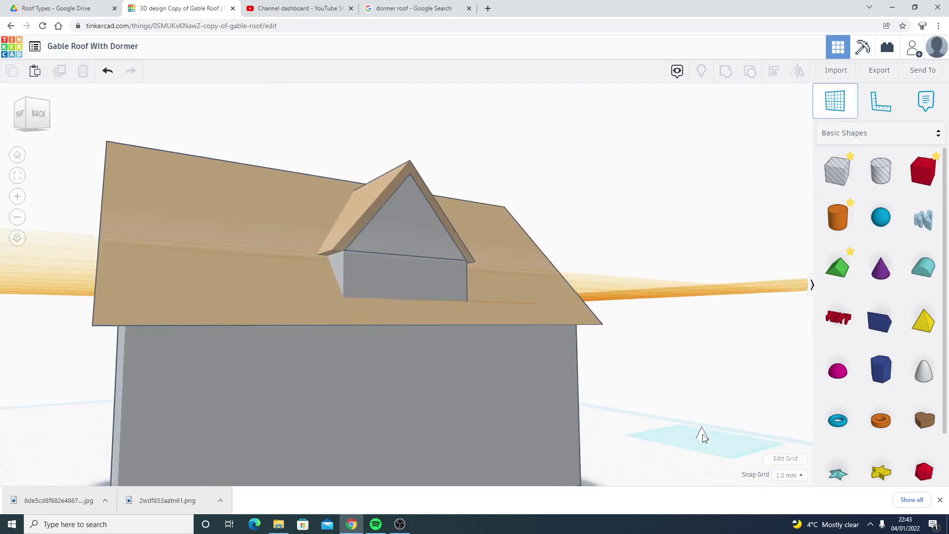
right_drag(678, 445, 429, 303)
click(428, 304)
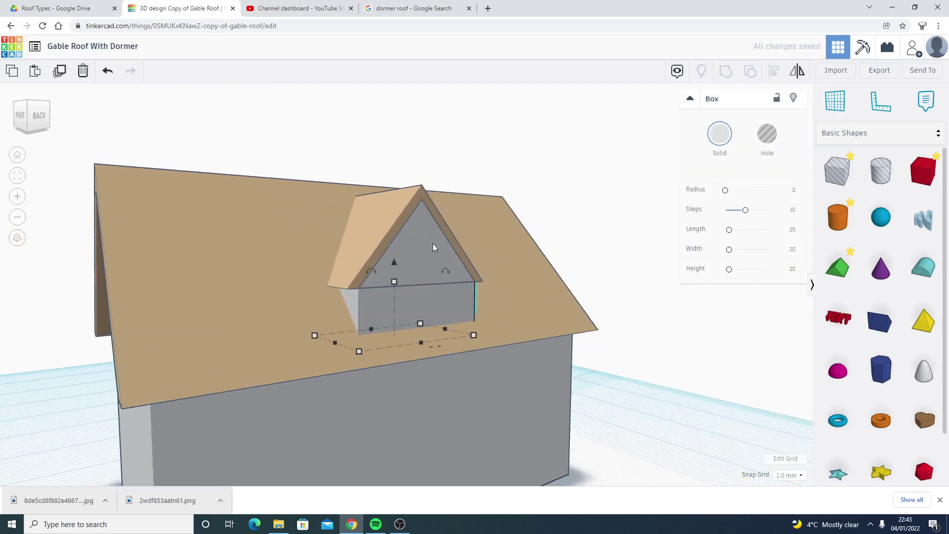
- Group the dormer infill with the wall box and shorten the group slightly so its front sits behind the dormer roof's edge
right_drag(433, 247, 437, 206)
right_drag(525, 167, 494, 201)
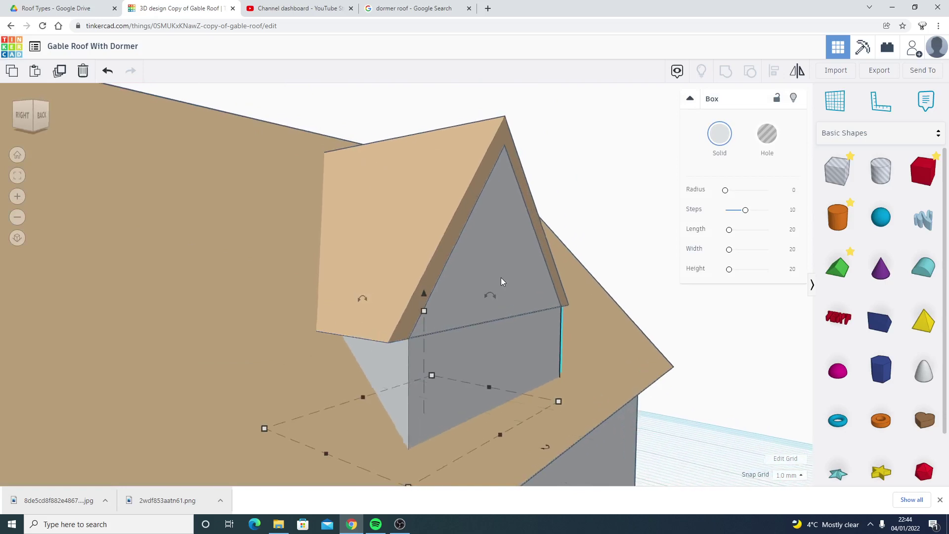
click(500, 278)
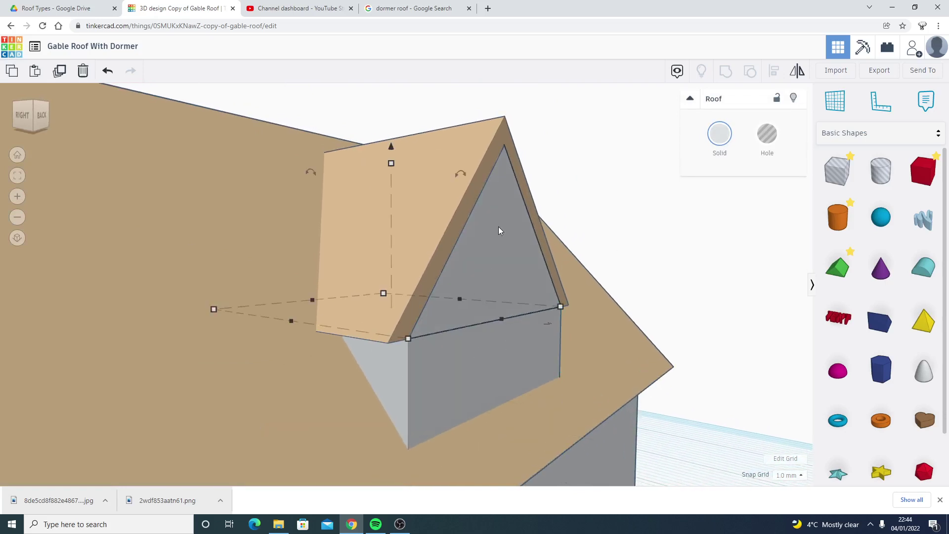
shift+click(476, 364)
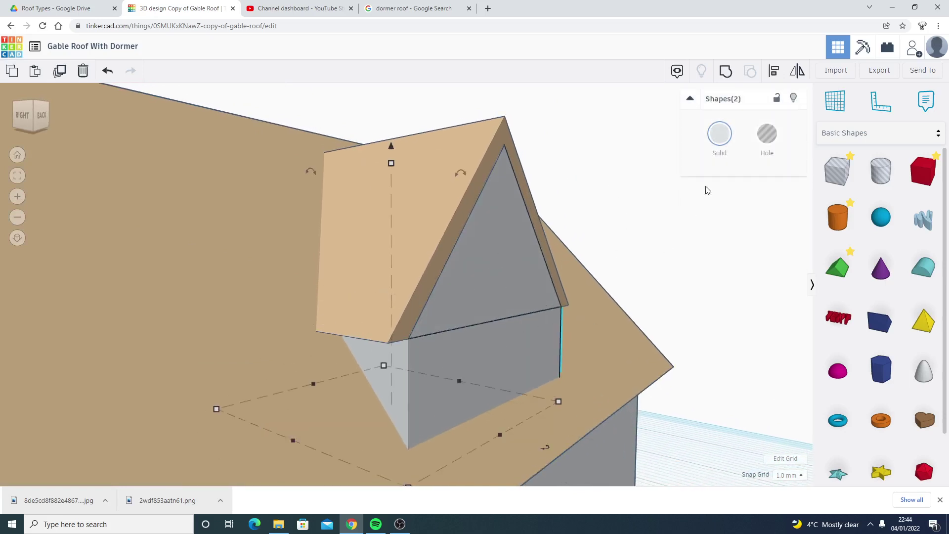
click(725, 74)
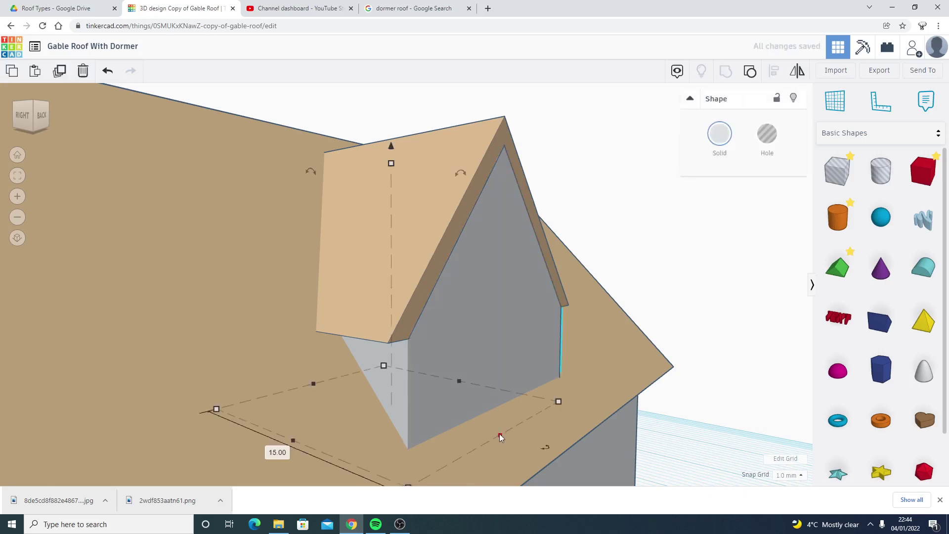
drag(500, 434, 482, 431)
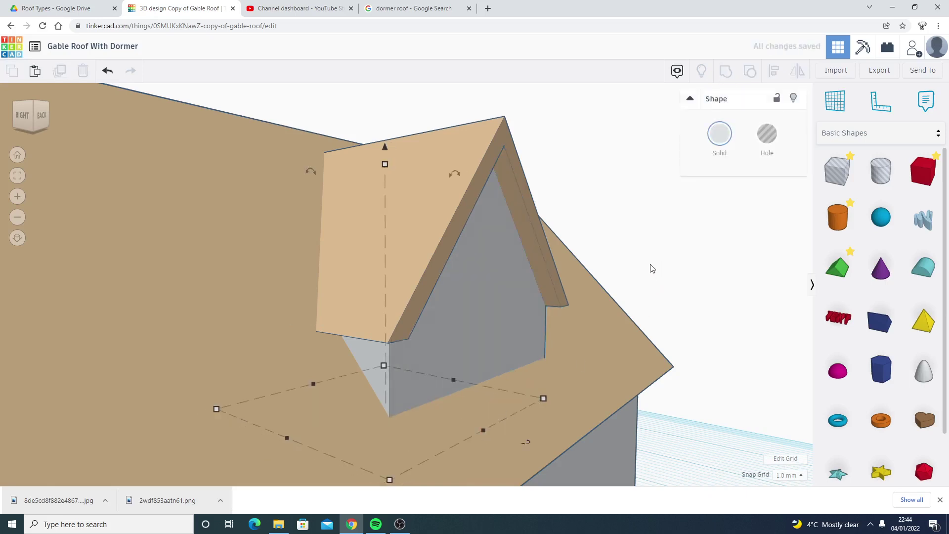
- Duplicate the dormer roof together with its grey infill and mirror the copy to face the opposite side of the house
scroll(606, 242, down, 2)
right_drag(575, 241, 325, 301)
scroll(328, 295, down, 2)
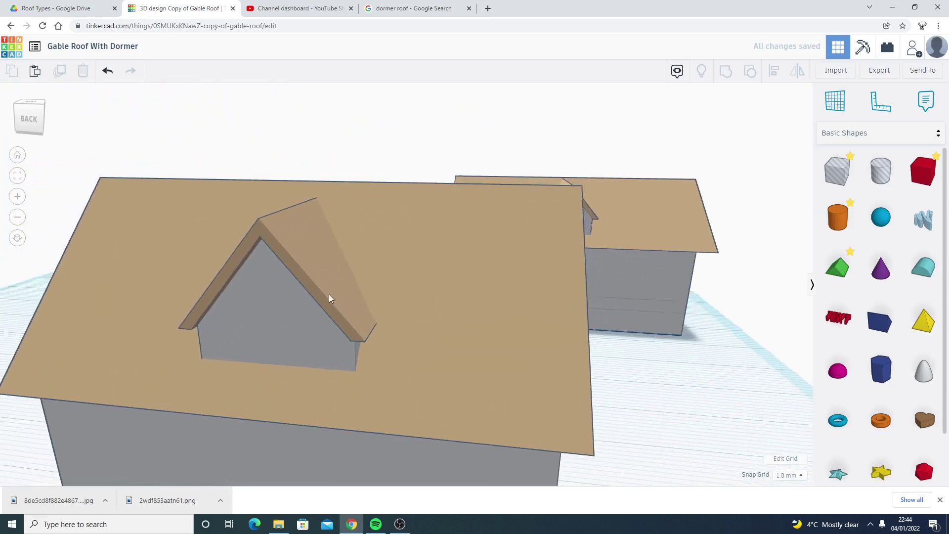
right_drag(421, 241, 308, 251)
click(308, 251)
right_drag(384, 242, 259, 271)
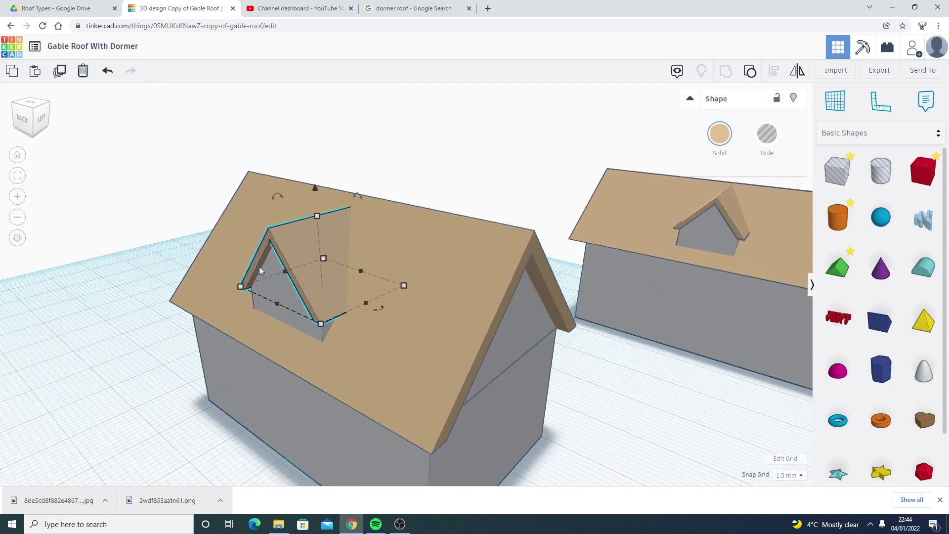
shift+click(265, 311)
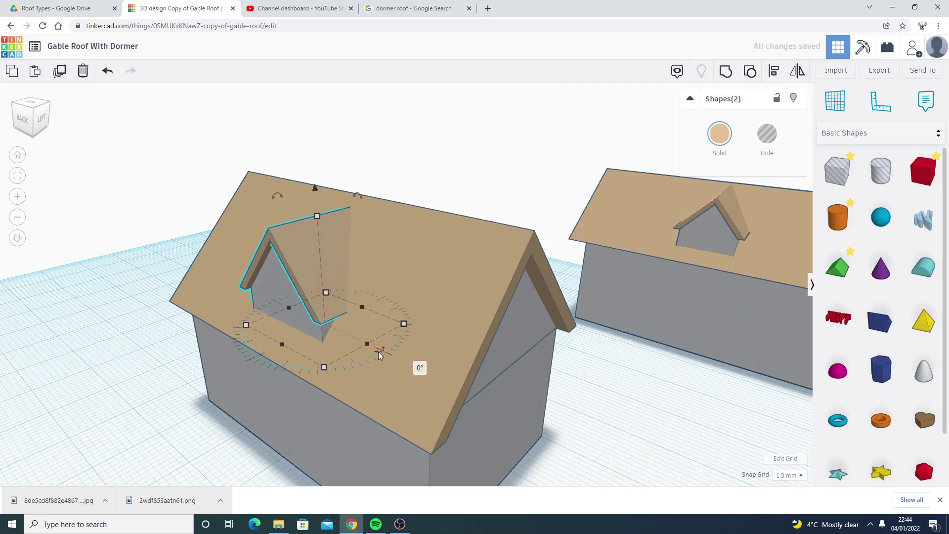
drag(378, 352, 256, 307)
key(ctrl+z)
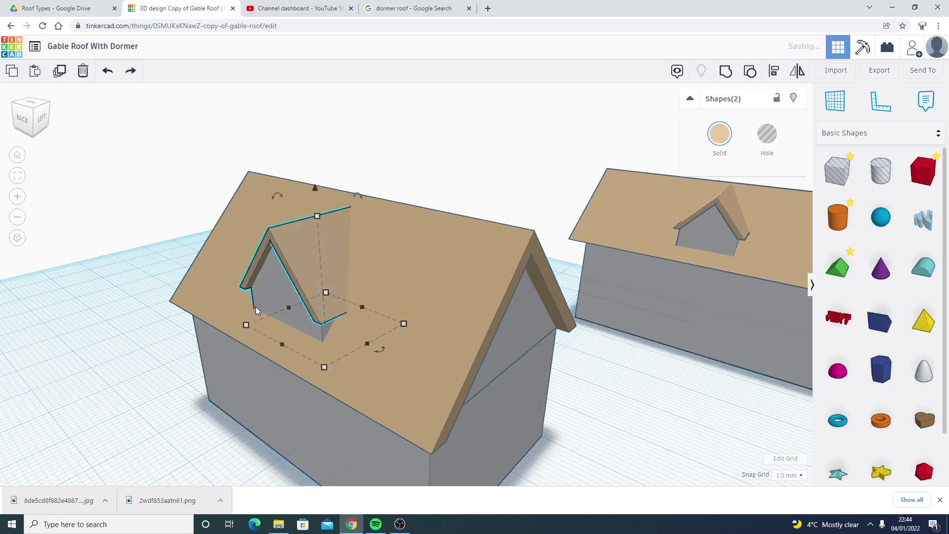
right_drag(389, 301, 340, 307)
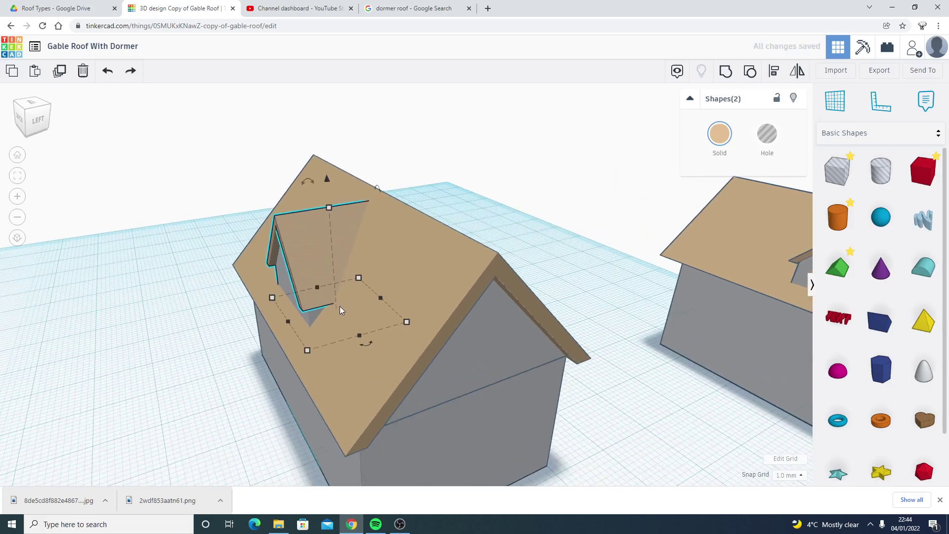
key(m)
click(358, 345)
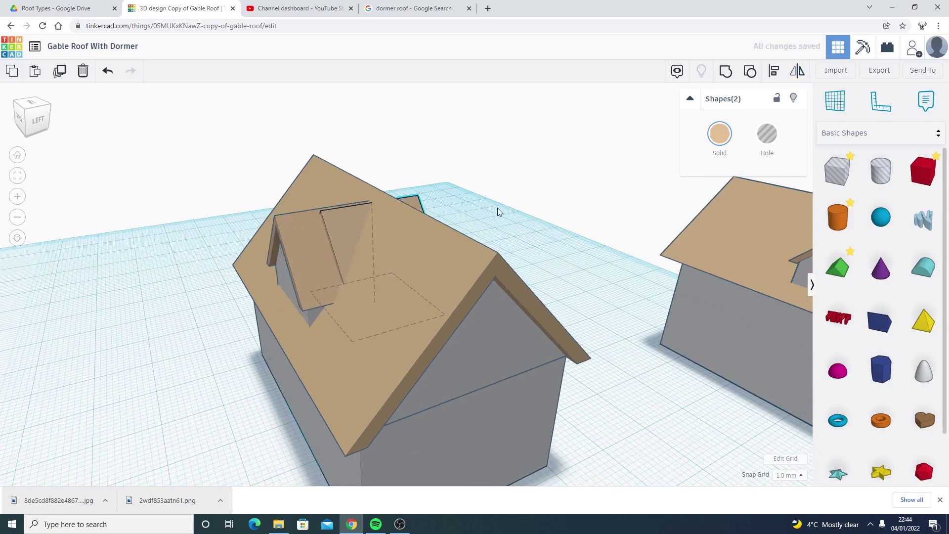
- Move the mirrored dormer out onto the opposite slope of the main roof, in line with the original dormer
right_drag(498, 210, 561, 219)
right_drag(636, 239, 547, 138)
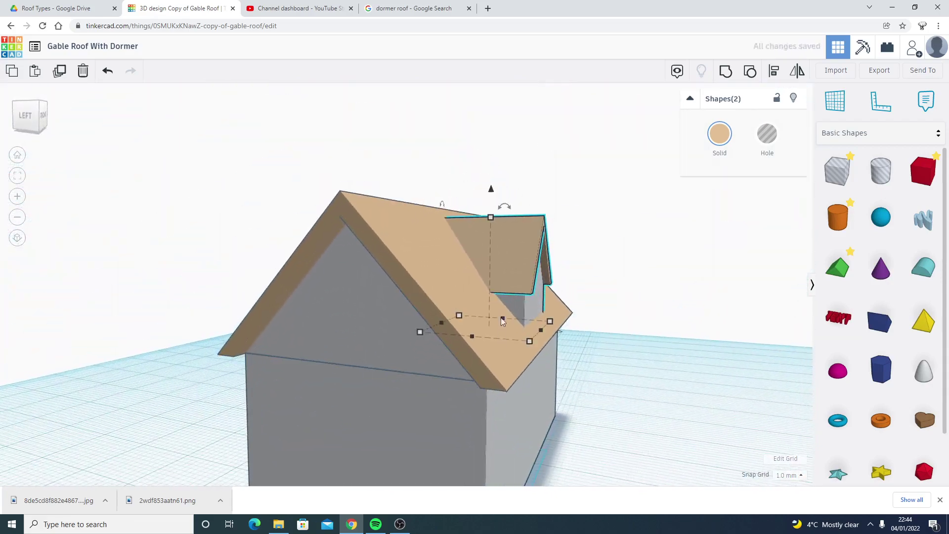
right_drag(502, 321, 506, 409)
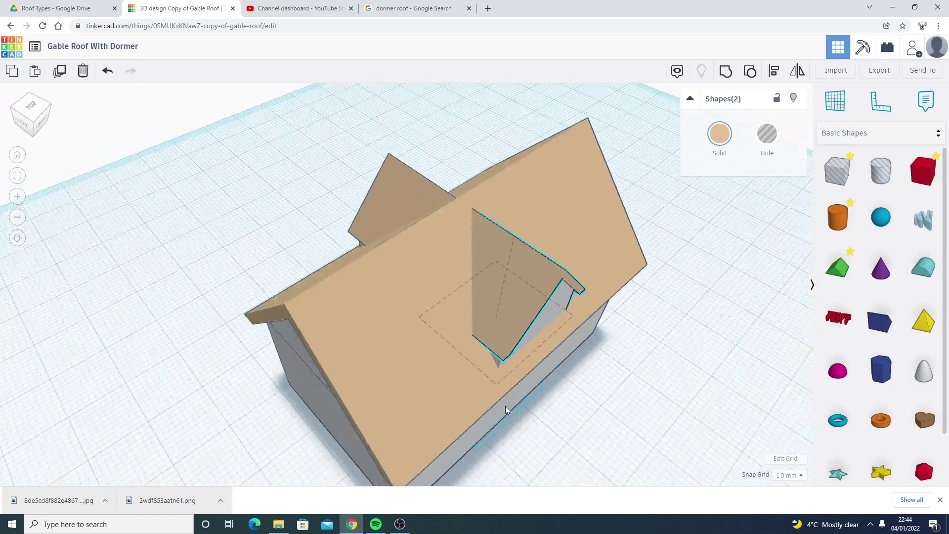
click(376, 110)
- Compare how far both dormers project from above and from the gable end, and select the mirrored dormer's roof and infill
right_drag(299, 265, 514, 277)
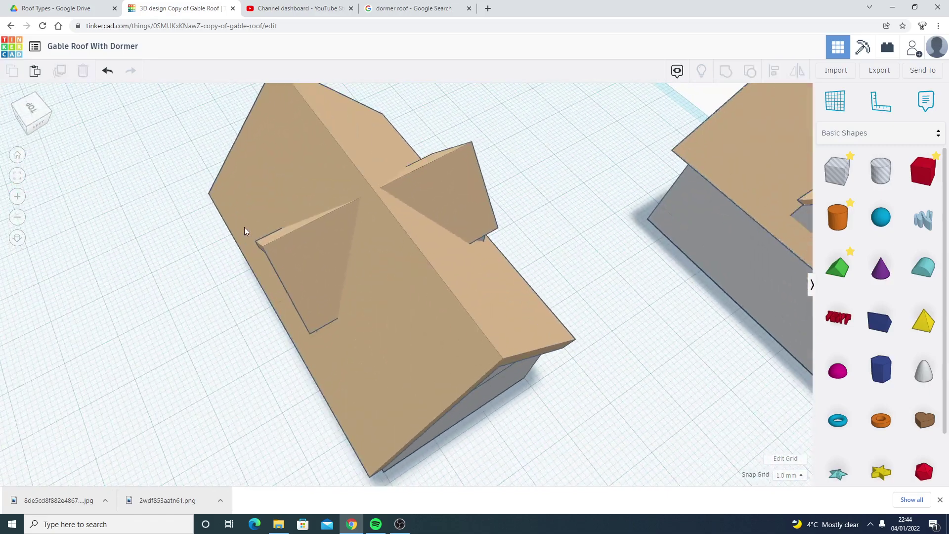
right_drag(245, 230, 489, 344)
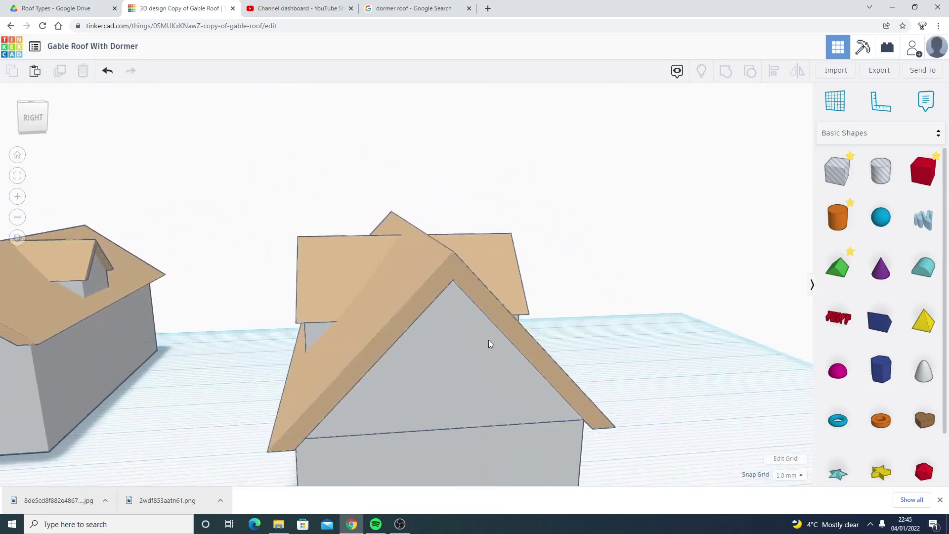
right_drag(550, 286, 400, 288)
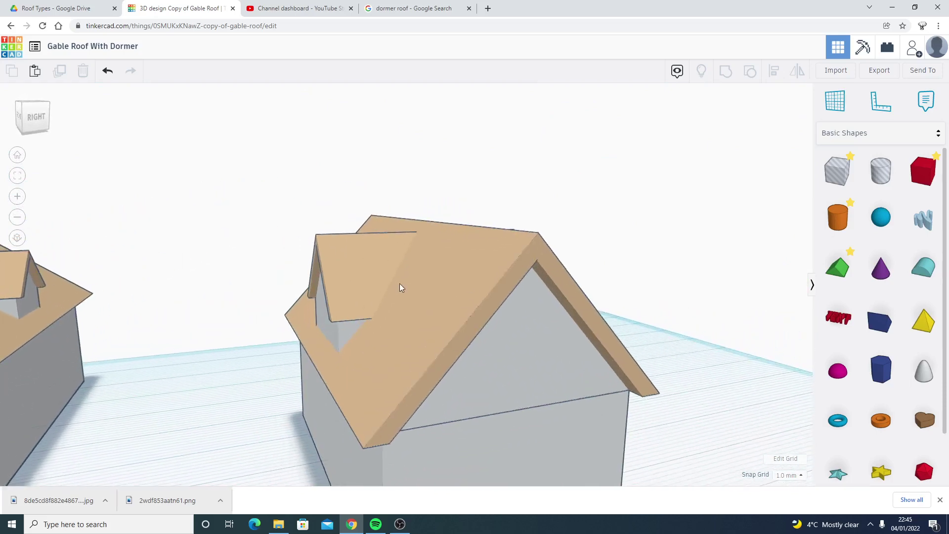
click(329, 331)
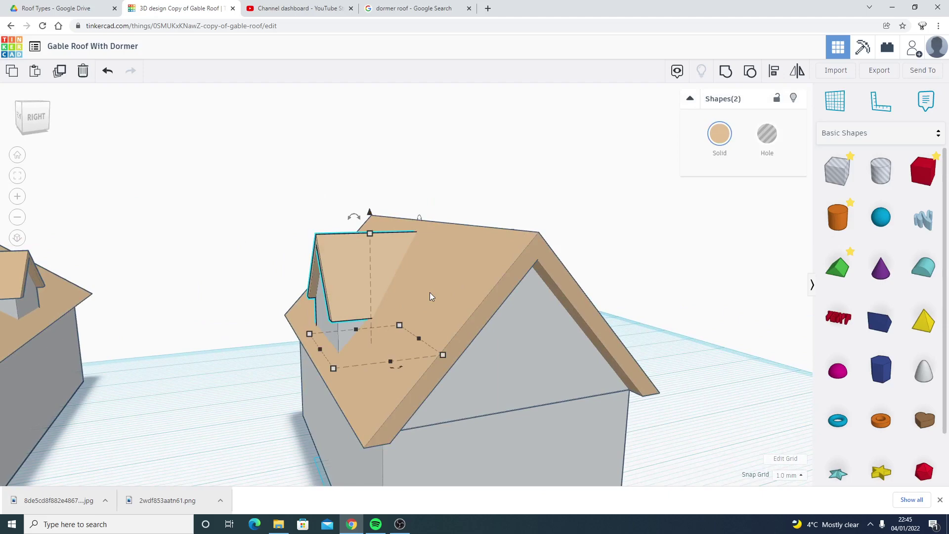